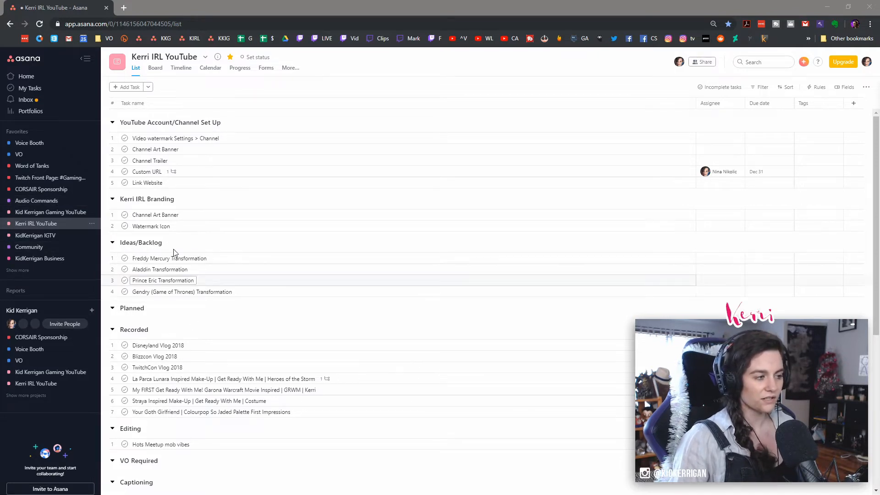
# Step: Add a section named "Audio Commands" at the end of the Community project's task list
pyautogui.click(36, 246)
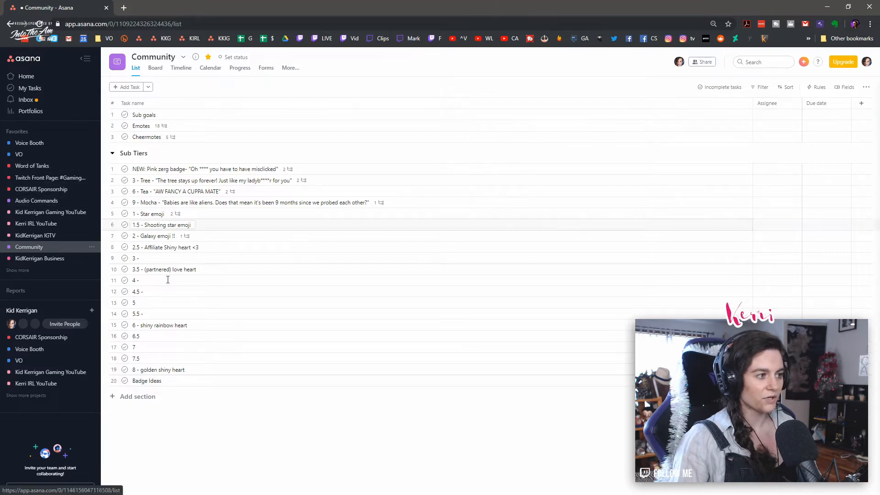
pyautogui.click(139, 396)
pyautogui.write('Audio Commands')
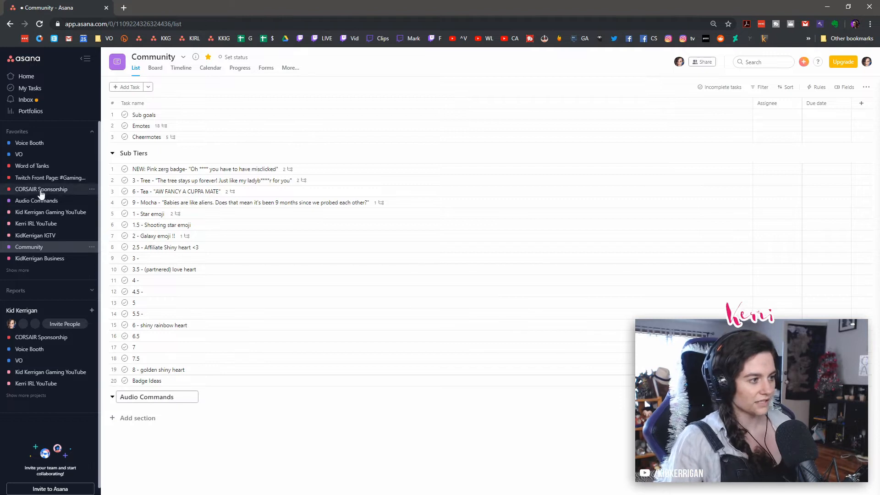
# Step: Move the task under To Edit in the Audio Commands project to the Community project's Audio Commands section, removing it from its original project
pyautogui.click(60, 203)
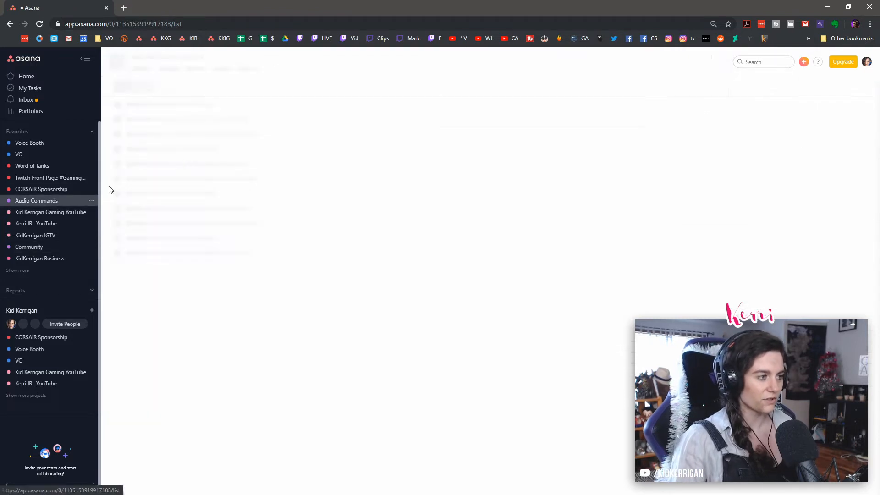
pyautogui.click(306, 172)
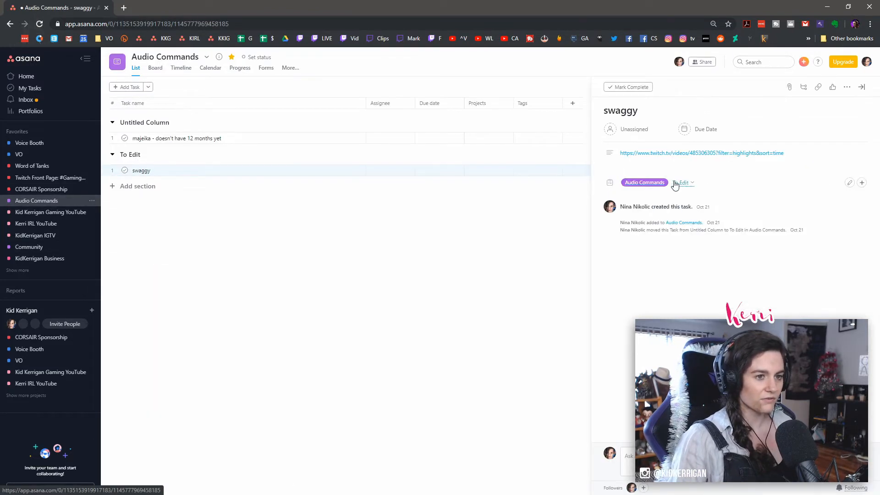
pyautogui.click(757, 189)
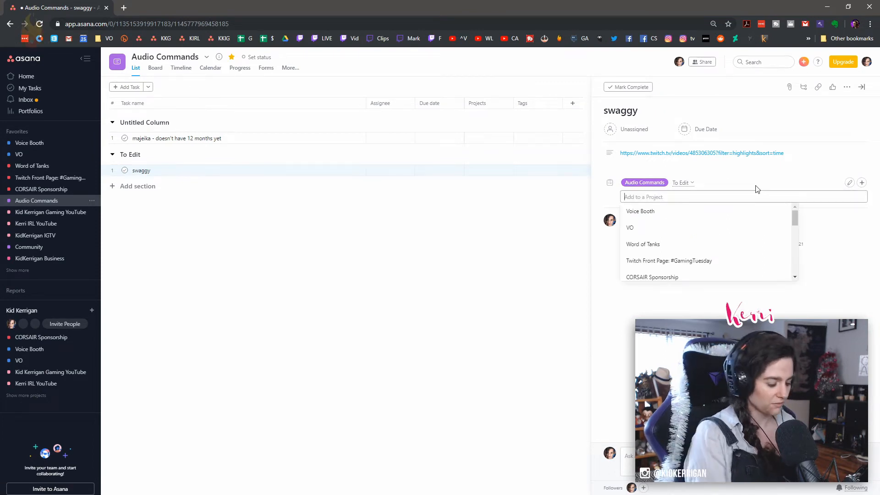
pyautogui.write('com')
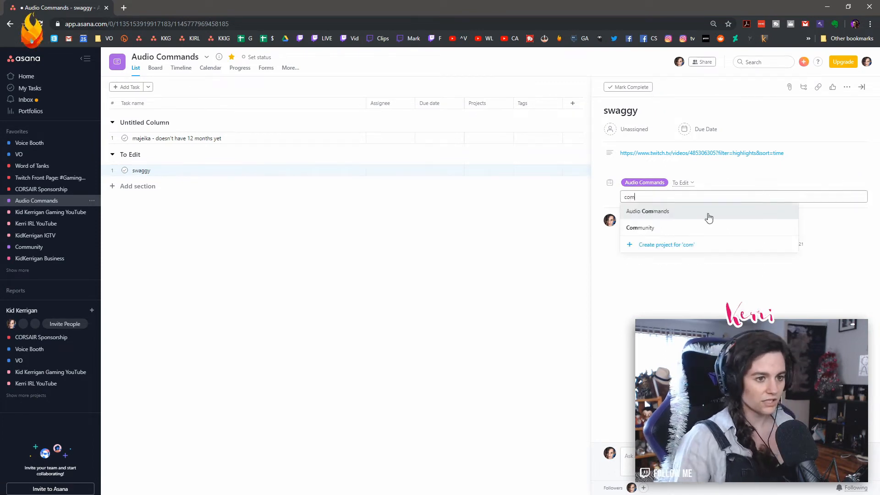
pyautogui.click(707, 227)
pyautogui.click(689, 197)
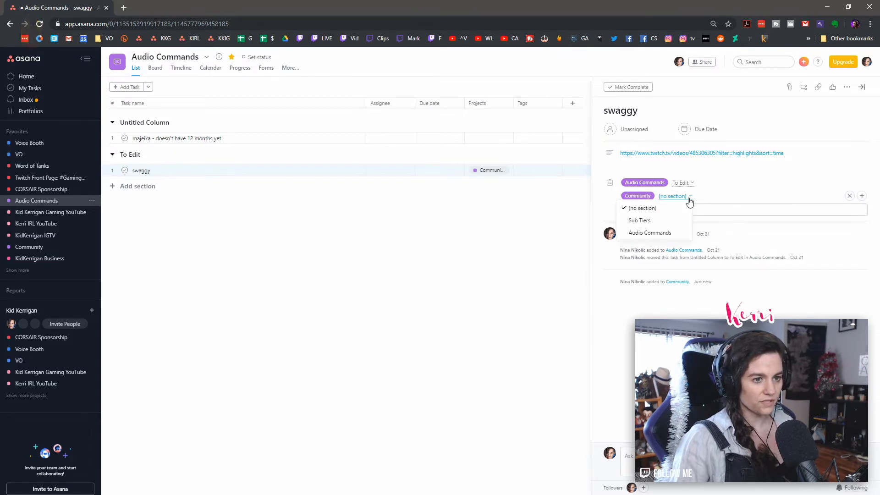
pyautogui.click(662, 233)
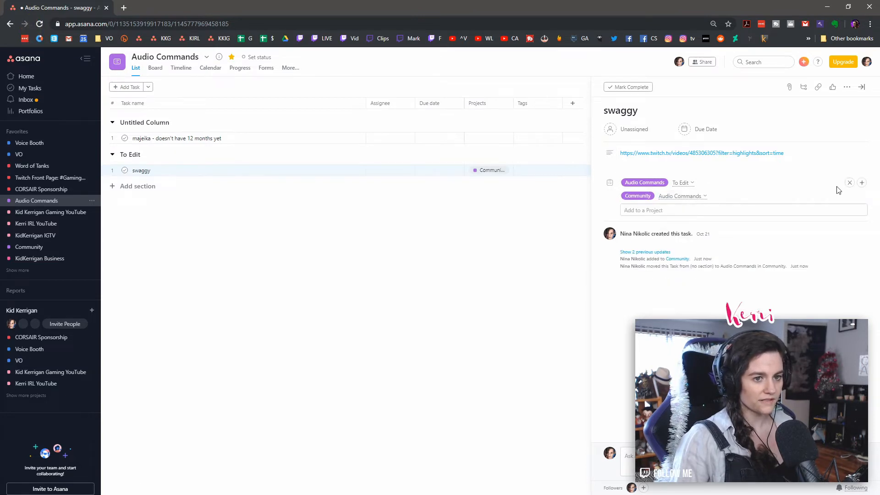
pyautogui.click(849, 183)
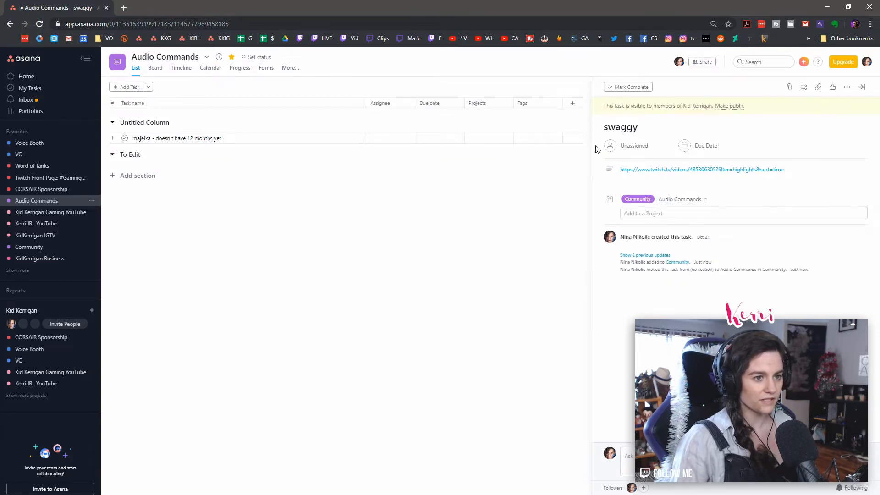
# Step: Move the Untitled Column task to the Community project's Audio Commands section and remove it from the Audio Commands project
pyautogui.click(388, 139)
pyautogui.click(658, 221)
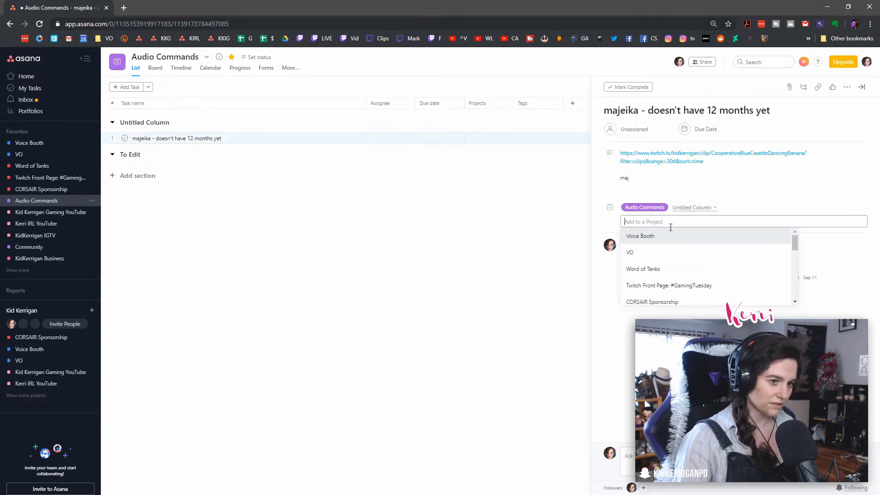
pyautogui.write('comm')
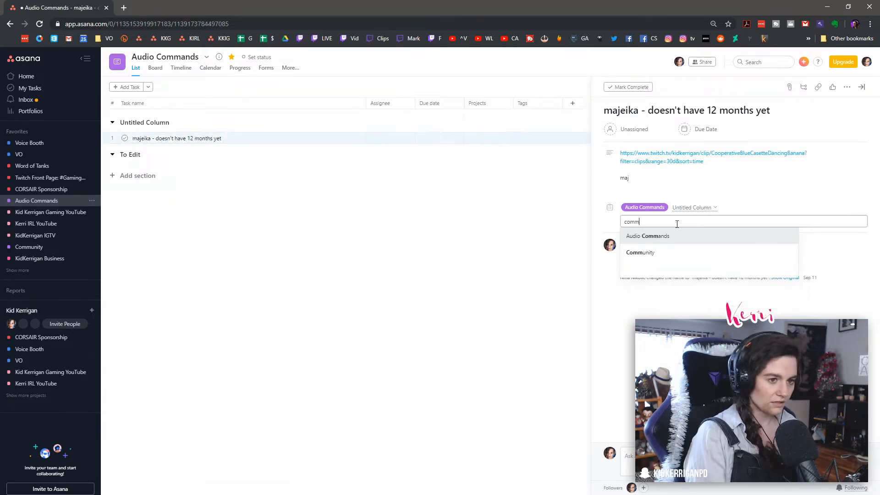
pyautogui.click(660, 255)
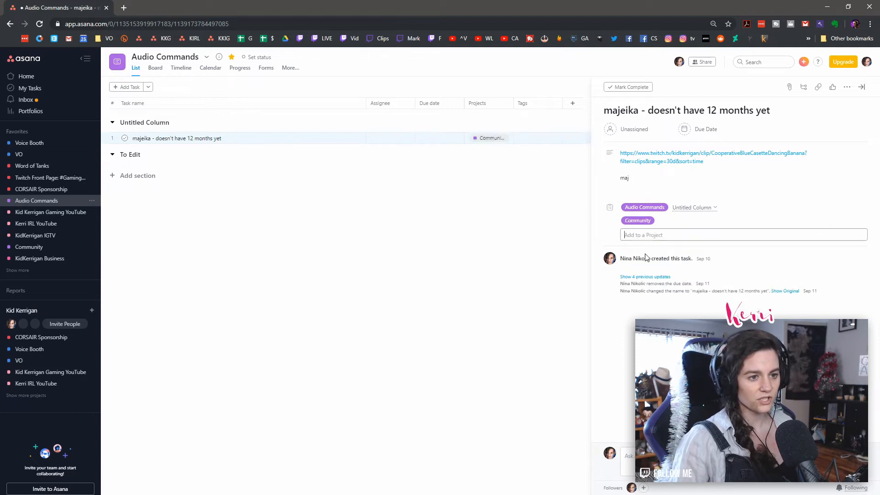
pyautogui.click(664, 257)
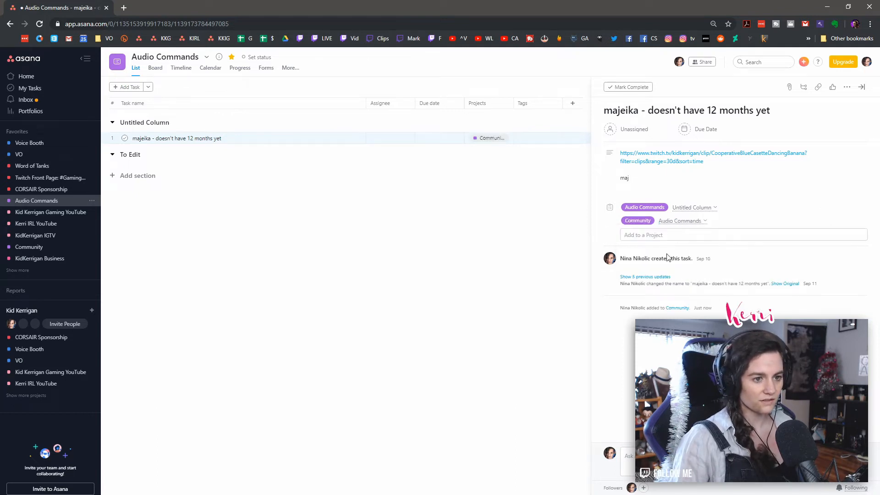
pyautogui.click(852, 208)
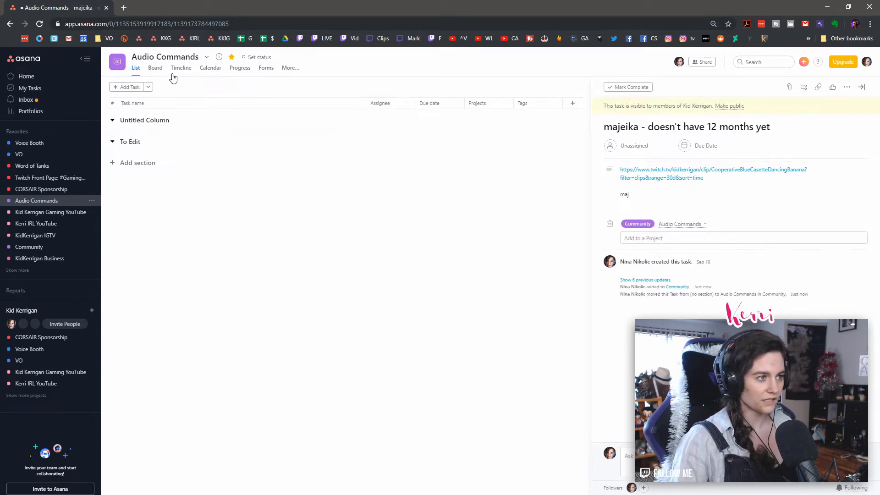
# Step: Delete the emptied Audio Commands project
pyautogui.click(207, 57)
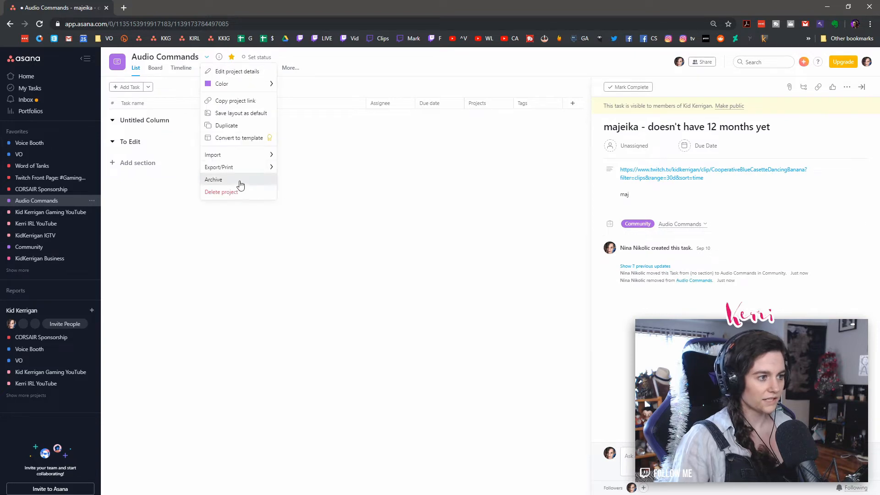
pyautogui.click(223, 192)
pyautogui.click(520, 150)
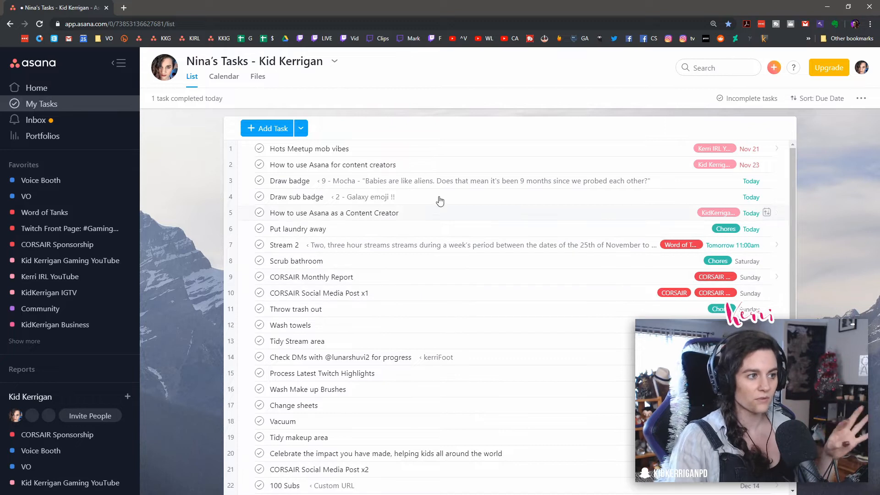
# Step: View My Tasks as a calendar and, back in the list, set "How to use Asana for content creators" due on November 26, 2019
pyautogui.click(224, 76)
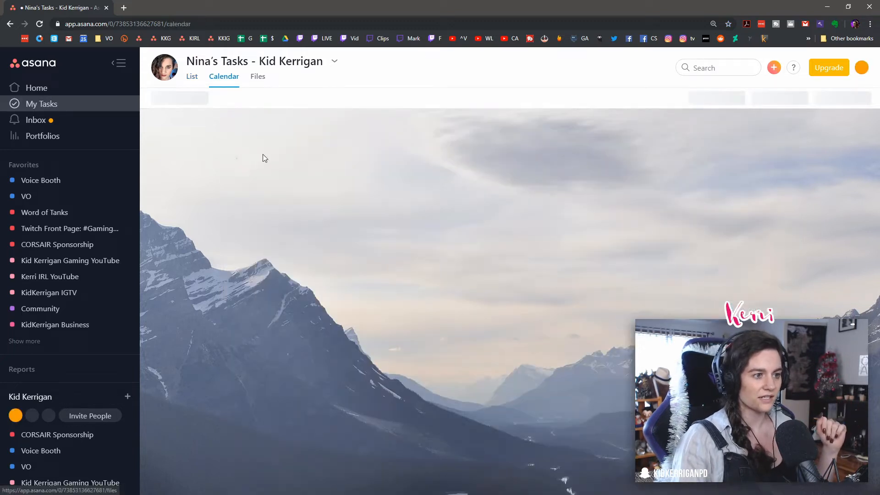
pyautogui.click(192, 77)
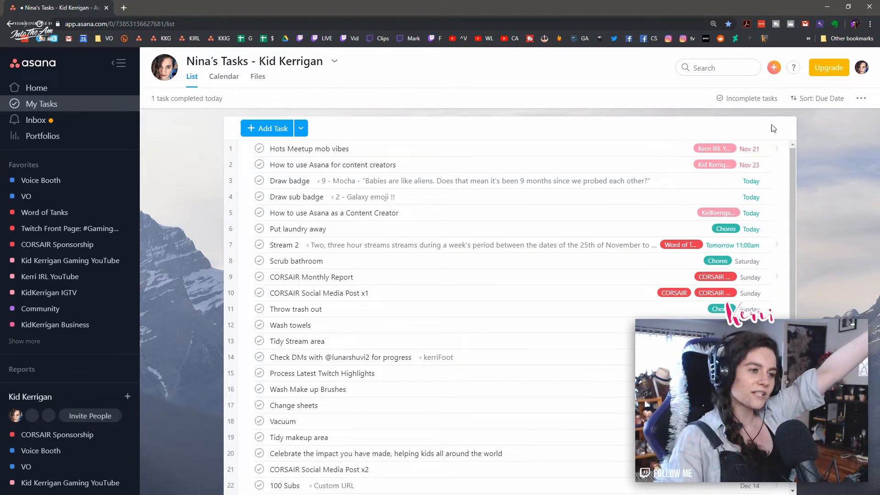
pyautogui.click(747, 166)
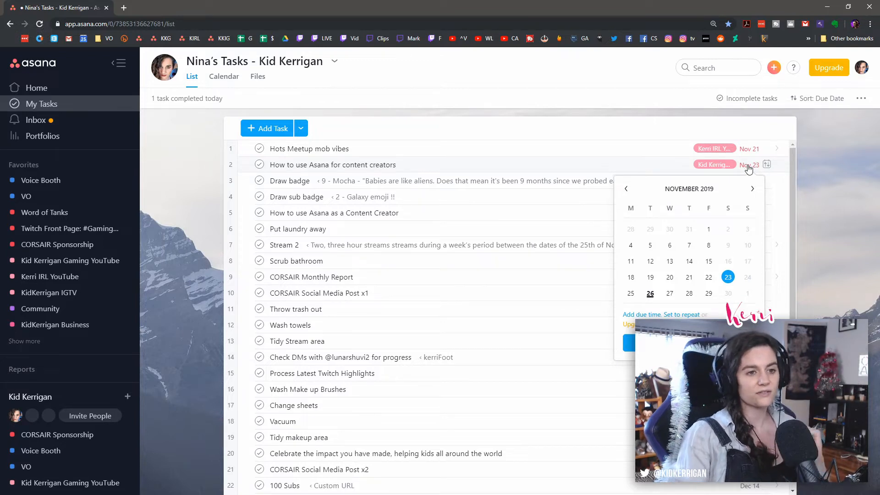
pyautogui.click(748, 169)
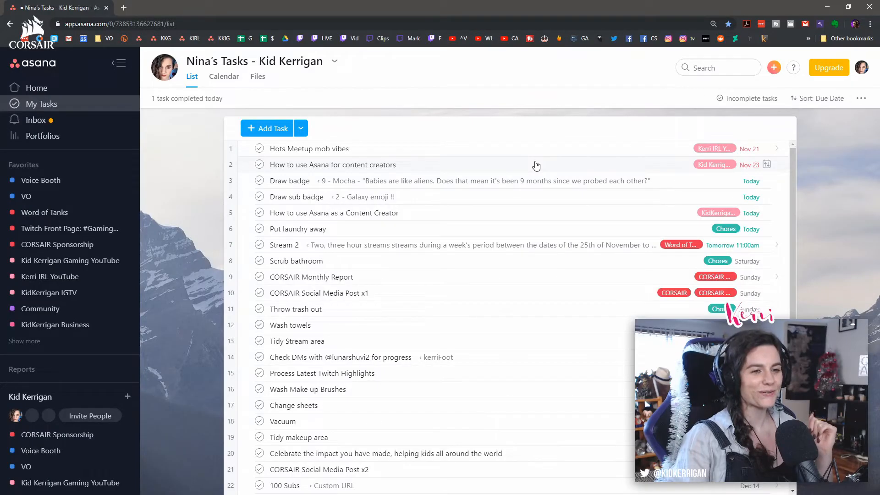
pyautogui.click(748, 165)
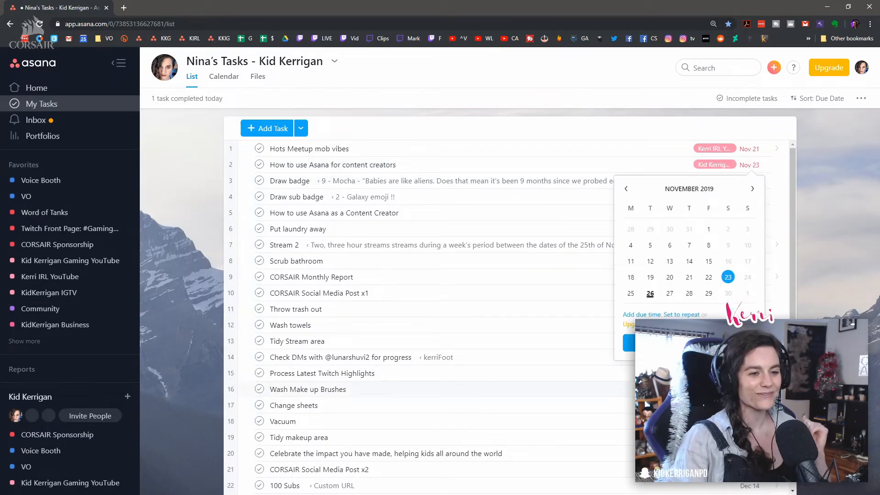
pyautogui.click(649, 293)
# Step: Look through the details of the "Hots Meetup mob vibes", "Put laundry away" and "Stream 2" tasks
pyautogui.click(377, 152)
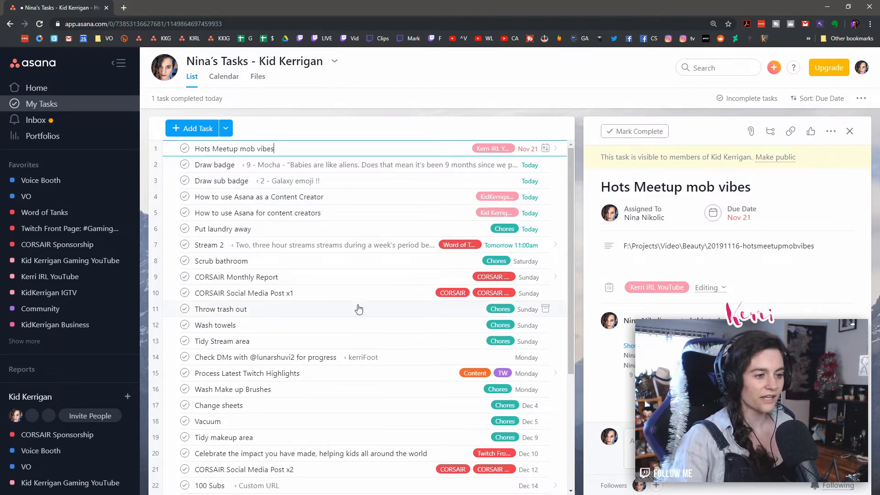
pyautogui.click(266, 231)
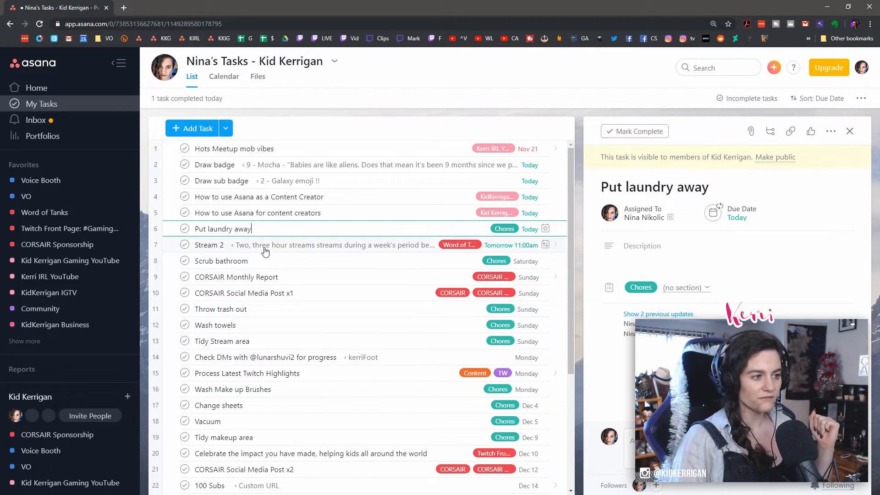
pyautogui.press('Down')
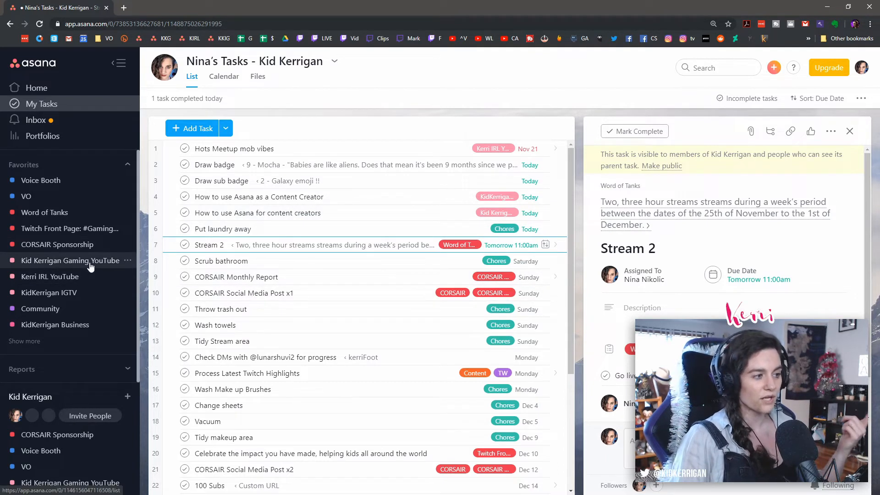
# Step: Open the Kerri IRL YouTube project and collapse and re-expand its Ideas/Backlog section
pyautogui.click(71, 277)
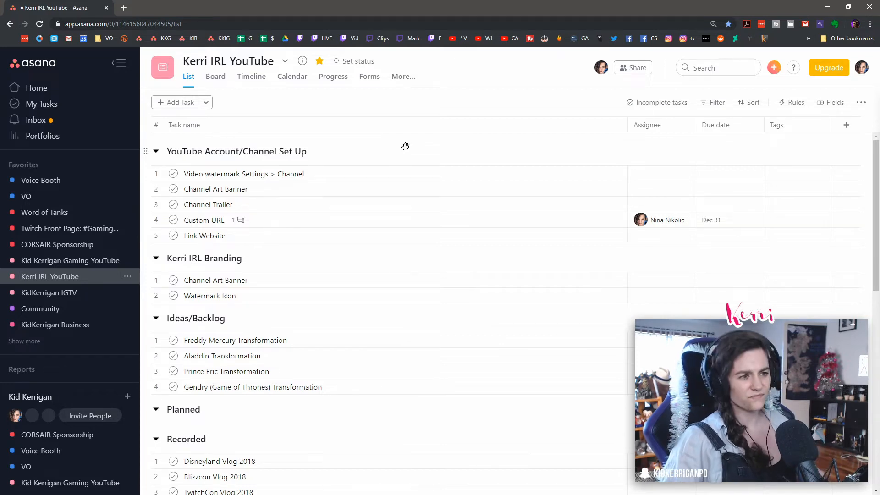
pyautogui.click(156, 318)
pyautogui.click(155, 318)
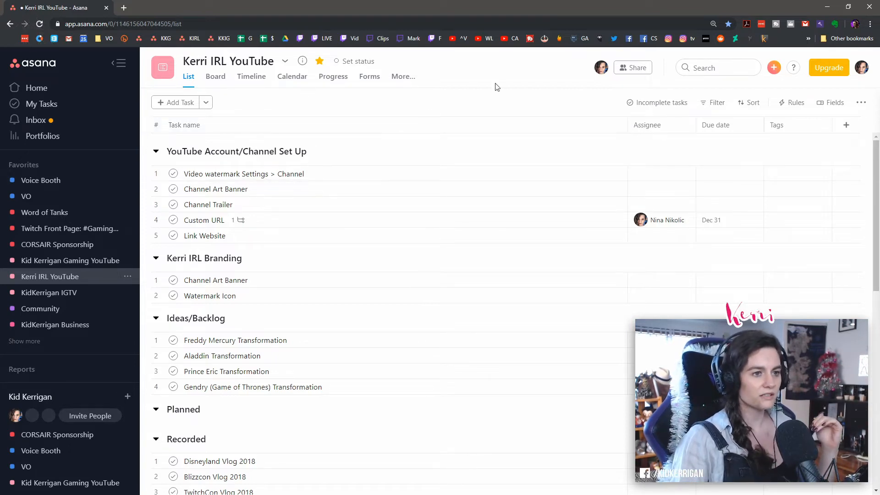
# Step: Review which fields the Kerri IRL YouTube list can show and inspect the Tags column without changing any field
pyautogui.click(832, 104)
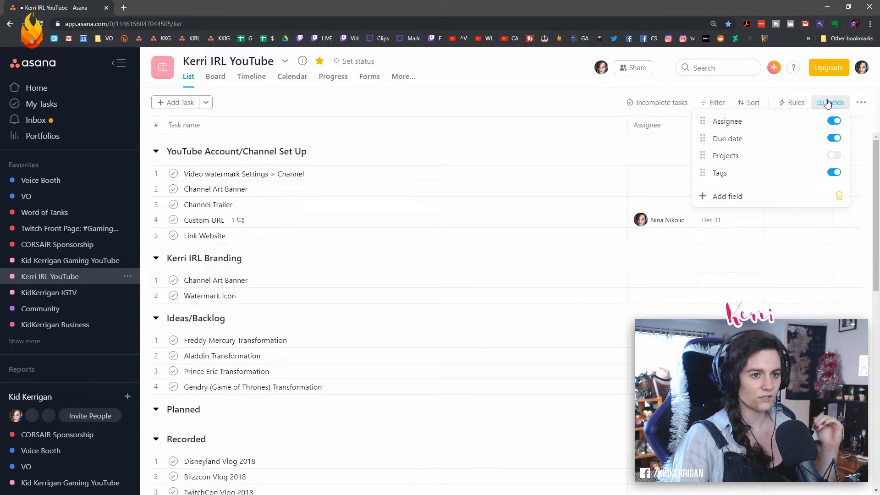
pyautogui.click(666, 141)
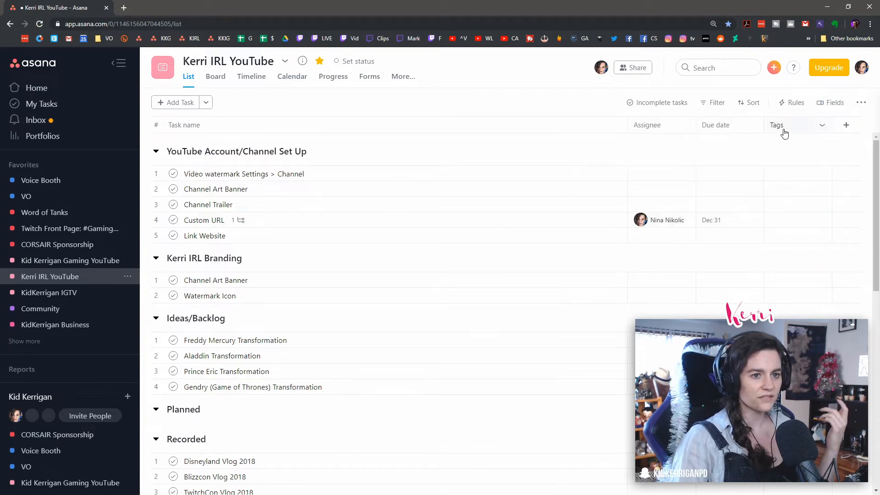
pyautogui.click(792, 177)
pyautogui.click(660, 207)
pyautogui.click(780, 192)
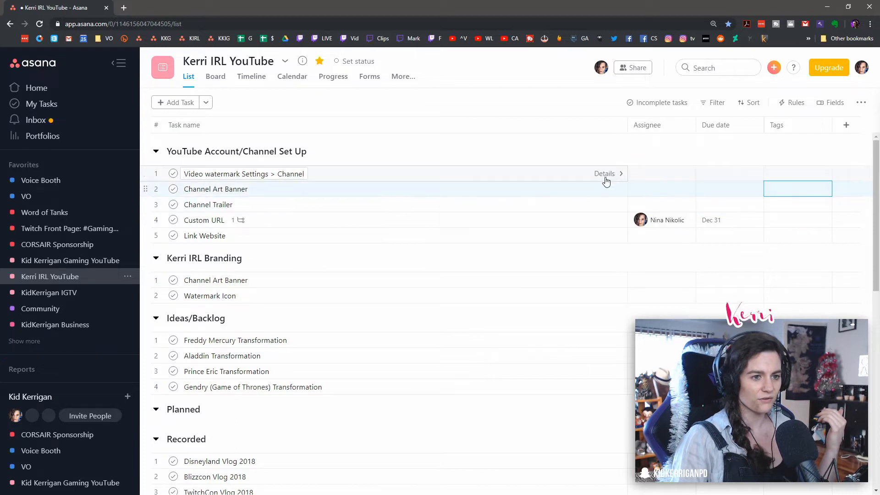
pyautogui.click(830, 102)
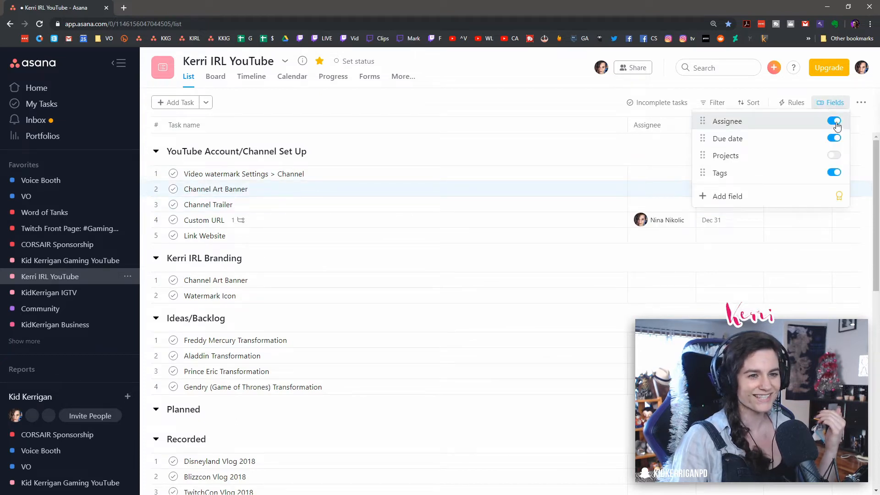
pyautogui.click(551, 122)
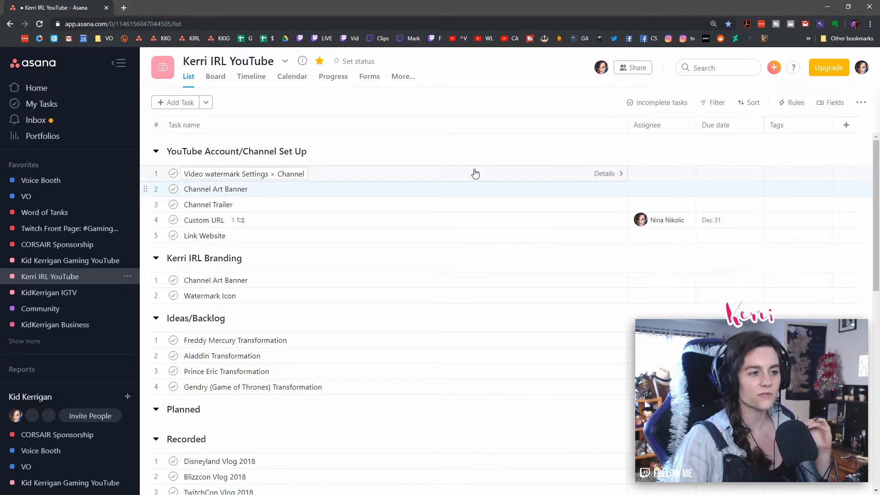
pyautogui.click(276, 152)
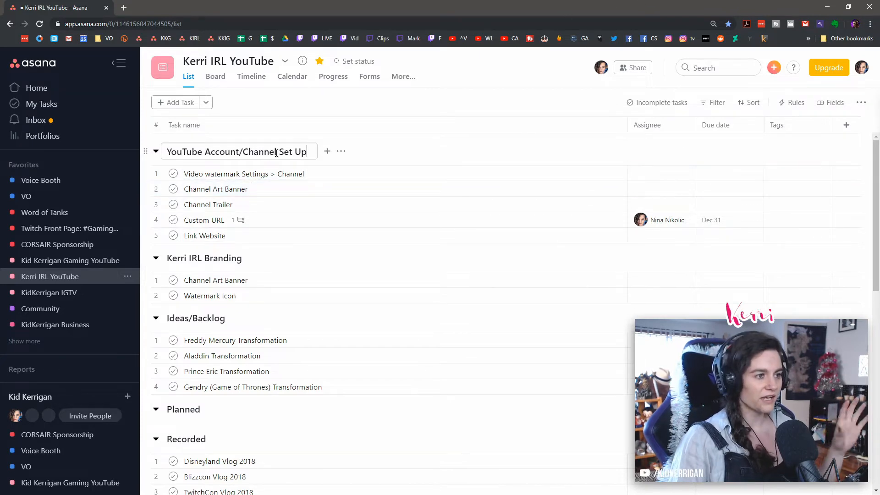
pyautogui.tripleClick(197, 155)
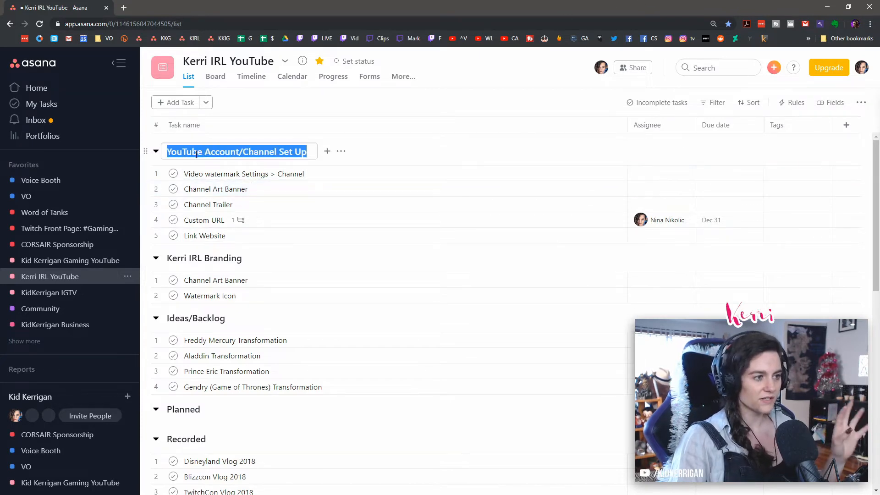
pyautogui.click(248, 152)
pyautogui.doubleClick(260, 151)
pyautogui.doubleClick(222, 152)
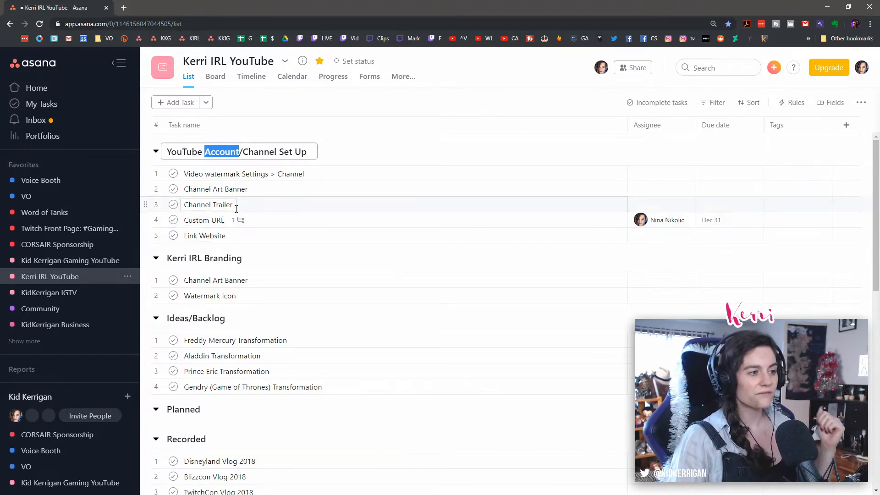
# Step: Open the Custom URL task's details and look through its 100 Subs subtask, further actions and earlier activity updates
pyautogui.click(201, 220)
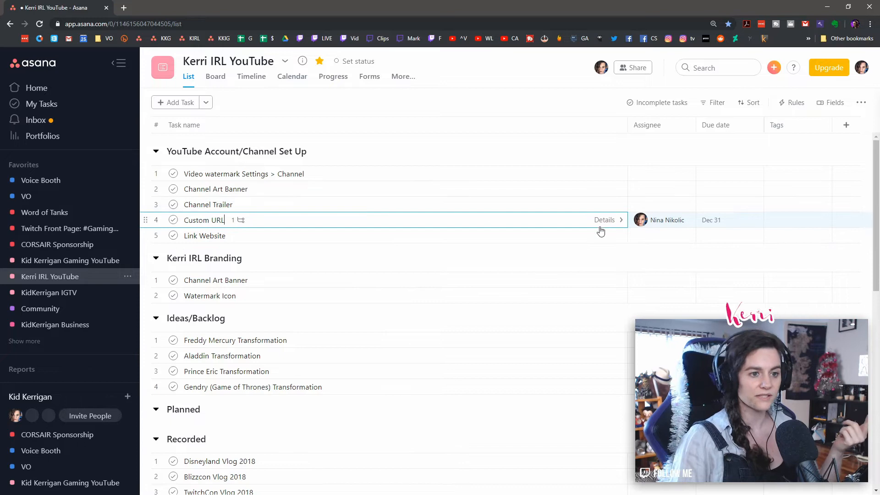
pyautogui.click(613, 220)
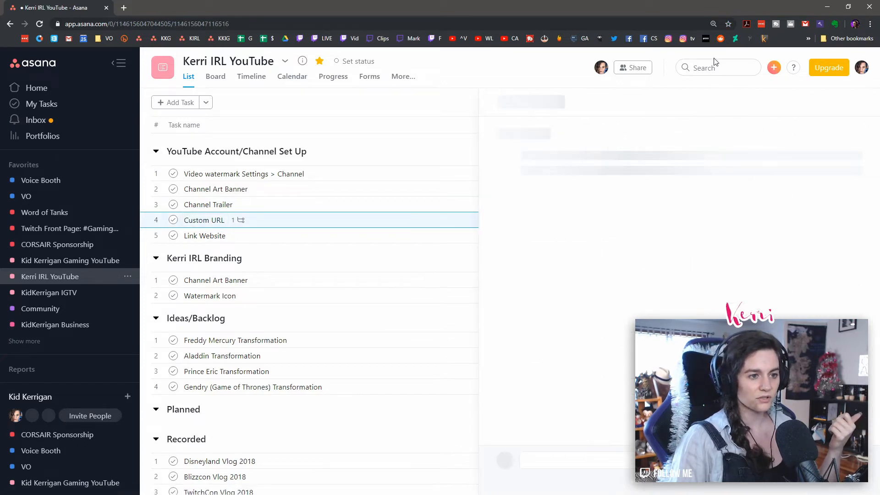
pyautogui.tripleClick(622, 285)
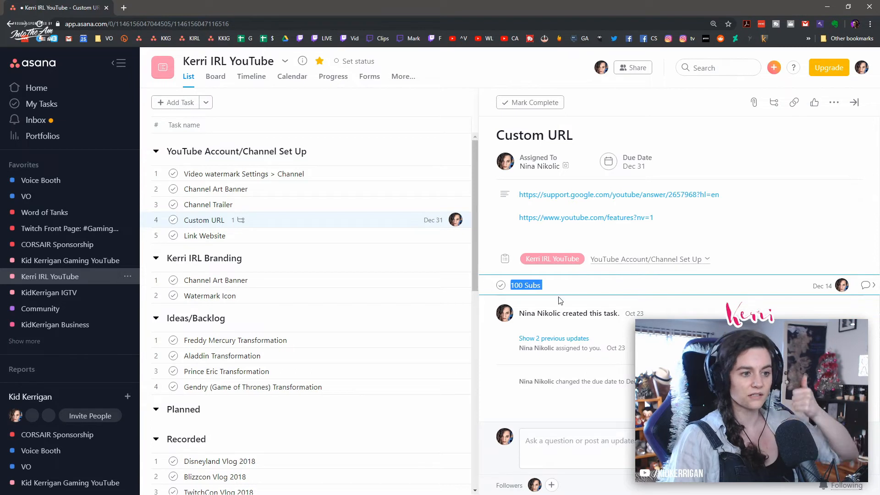
pyautogui.click(833, 102)
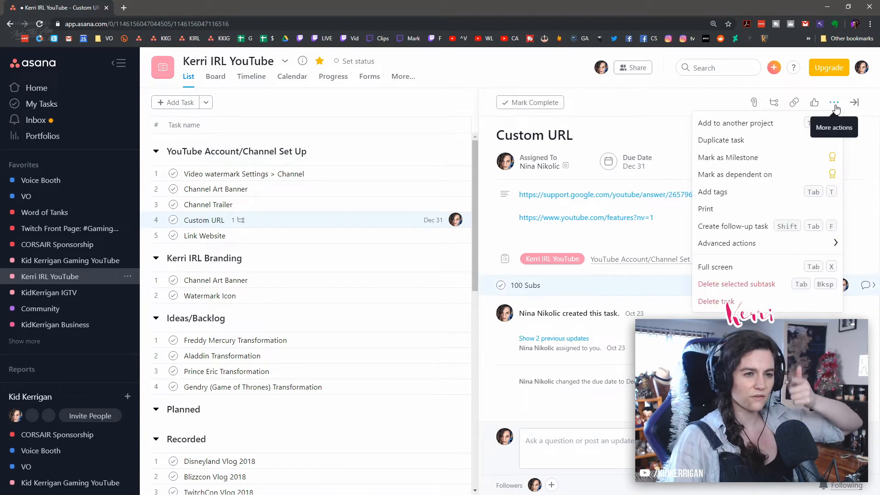
pyautogui.click(554, 338)
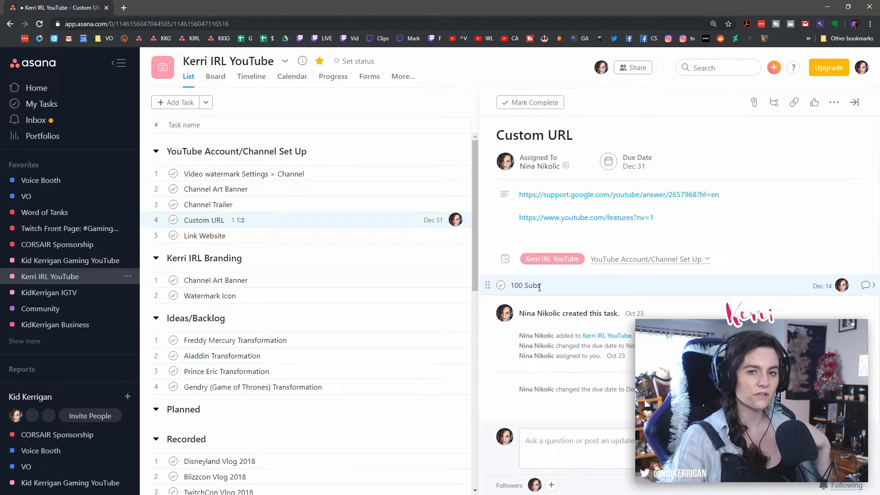
# Step: Add the subtask "Check back here to see if we have 100 subs" below 100 Subs and look at its due date and assignee options
pyautogui.click(539, 285)
pyautogui.press('Return')
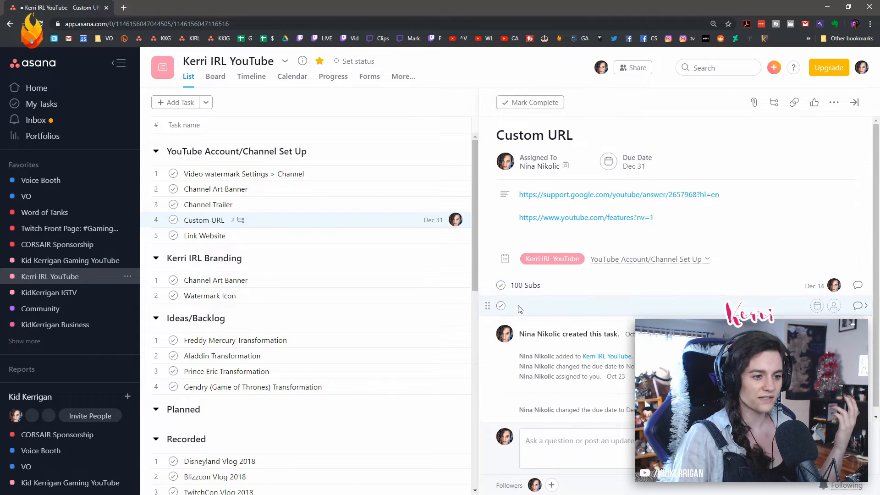
pyautogui.write('Check back here to see if')
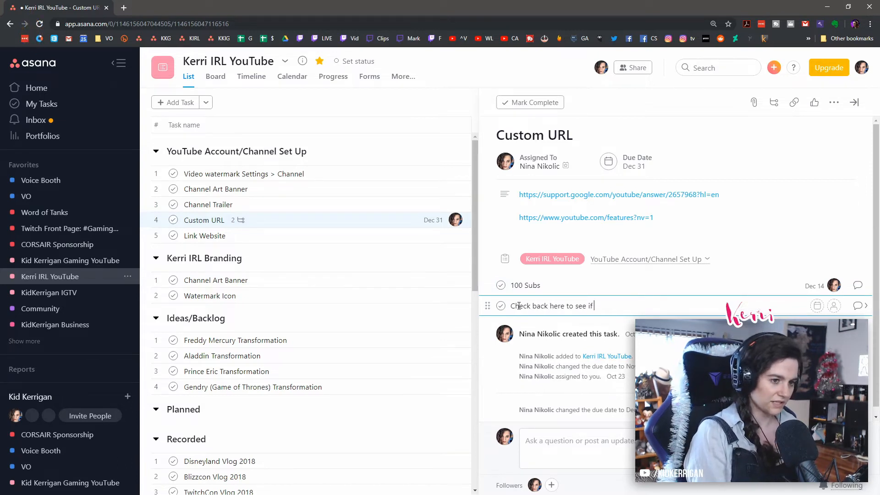
pyautogui.write(' we have 100 subs')
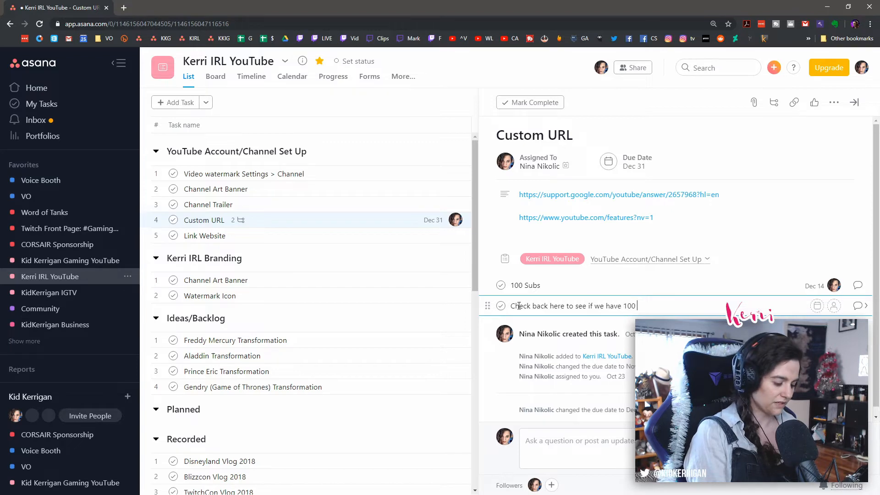
pyautogui.click(817, 306)
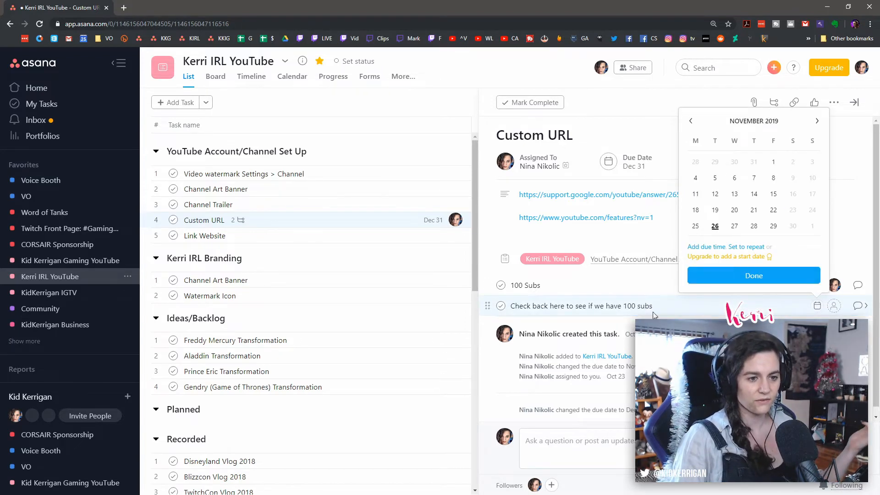
pyautogui.click(834, 306)
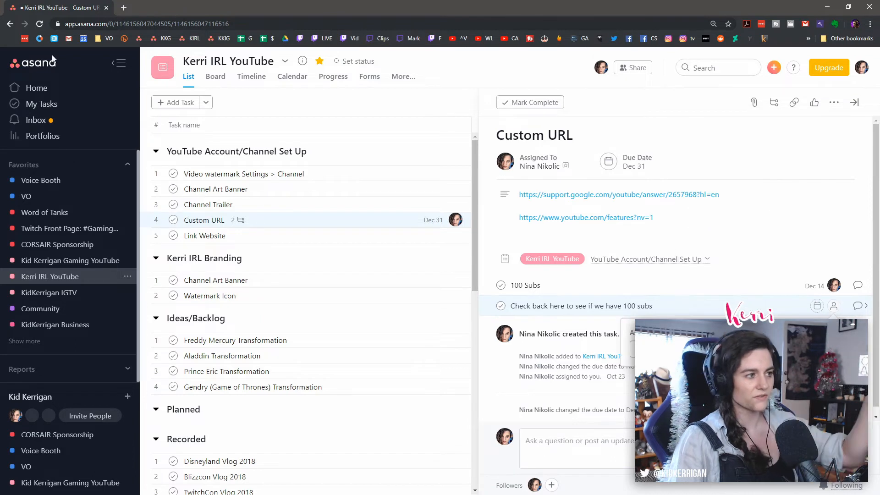
# Step: Delete the "Check back here to see if we have 100 subs" subtask from Custom URL
pyautogui.click(650, 306)
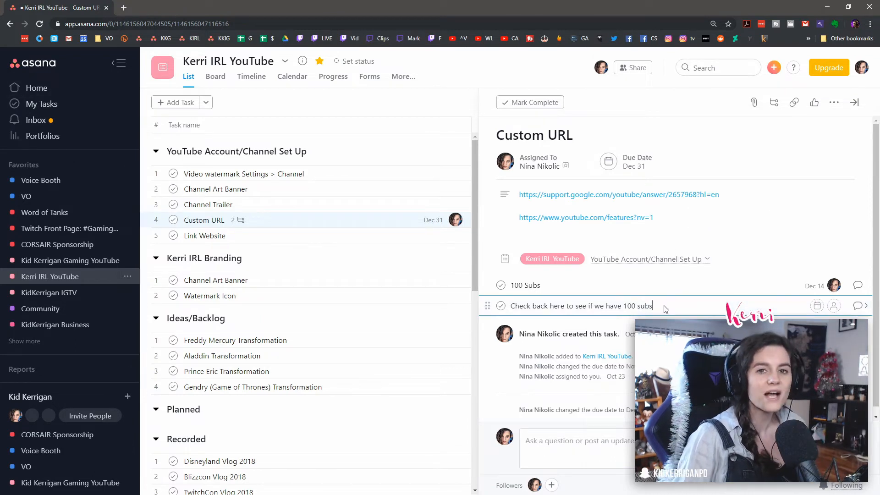
pyautogui.click(658, 310)
pyautogui.click(653, 306)
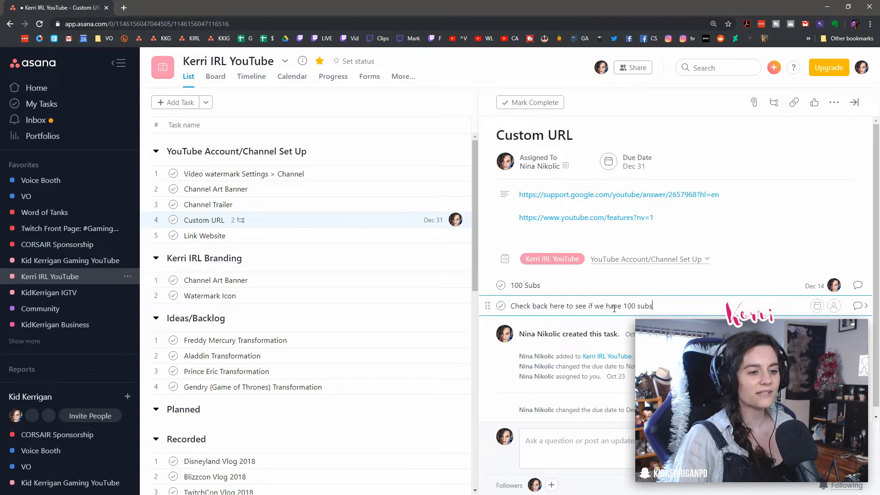
pyautogui.rightClick(648, 306)
pyautogui.click(622, 309)
pyautogui.click(660, 308)
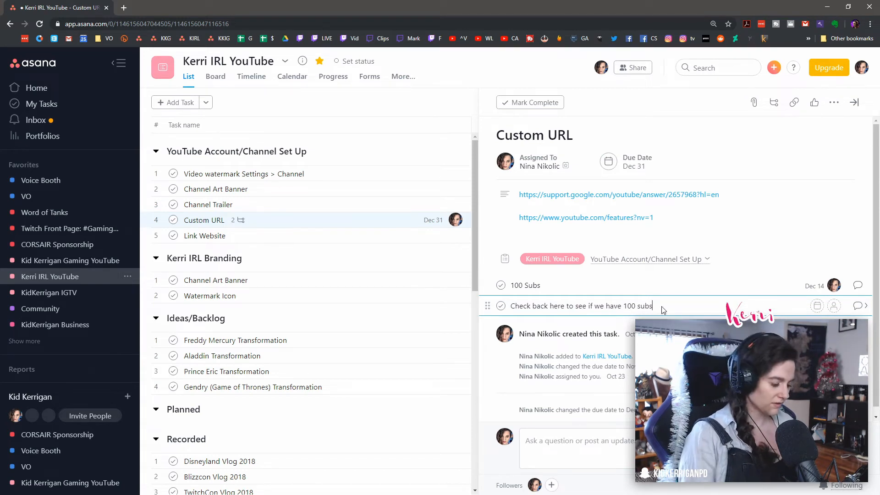
pyautogui.hotkey('Tab', 'BackSpace')
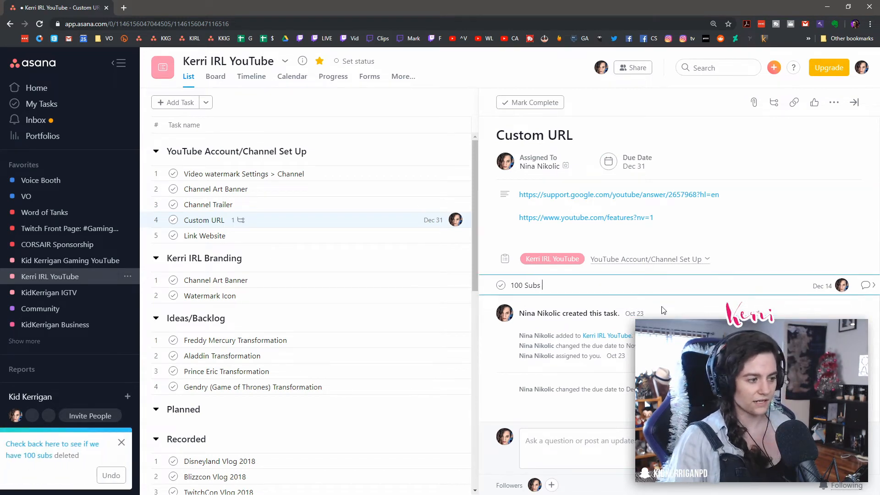
# Step: Set the due date of the 100 Subs subtask to Saturday, November 30, 2019
pyautogui.moveTo(541, 285); pyautogui.dragTo(513, 287)
pyautogui.click(548, 290)
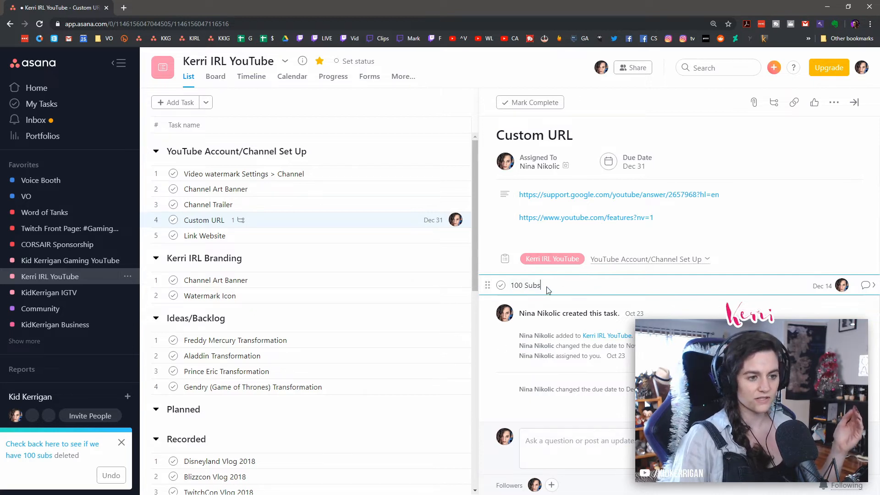
pyautogui.click(822, 286)
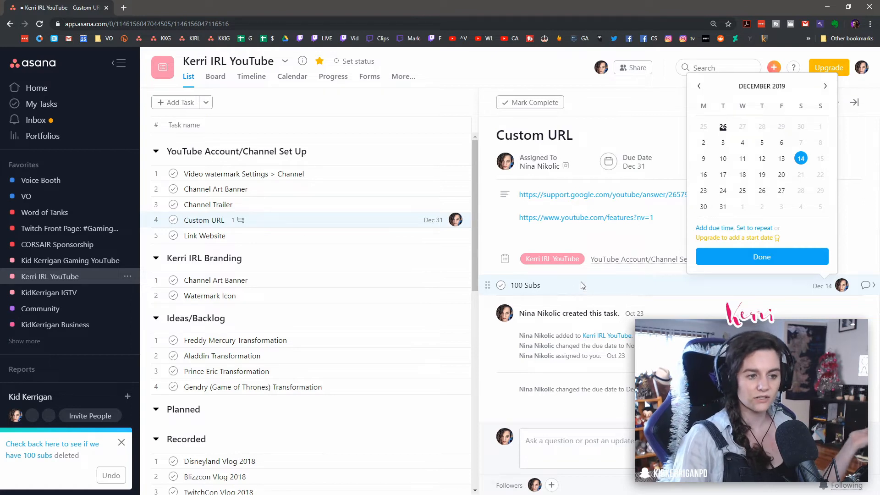
pyautogui.click(800, 127)
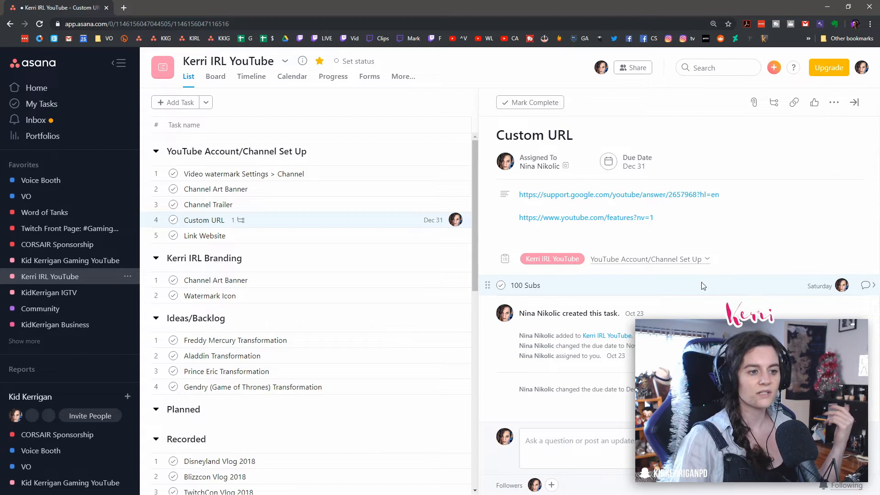
pyautogui.click(816, 287)
pyautogui.click(542, 286)
pyautogui.moveTo(505, 288); pyautogui.dragTo(573, 291)
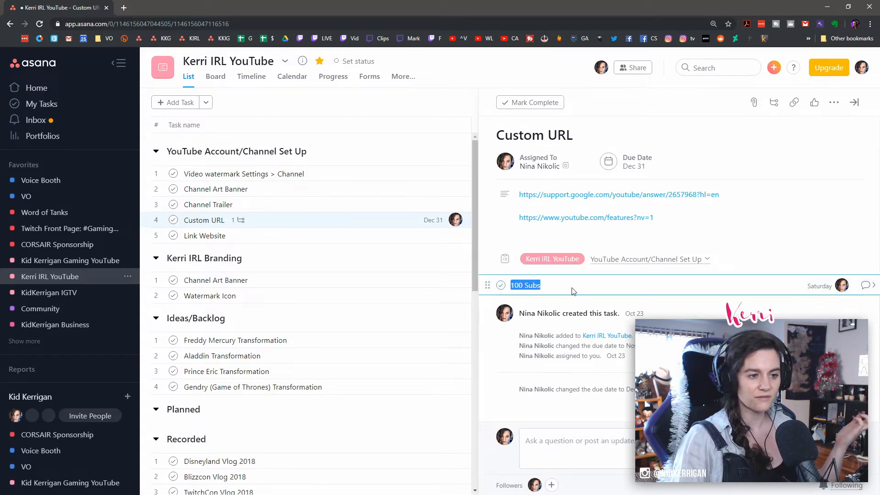
pyautogui.click(555, 291)
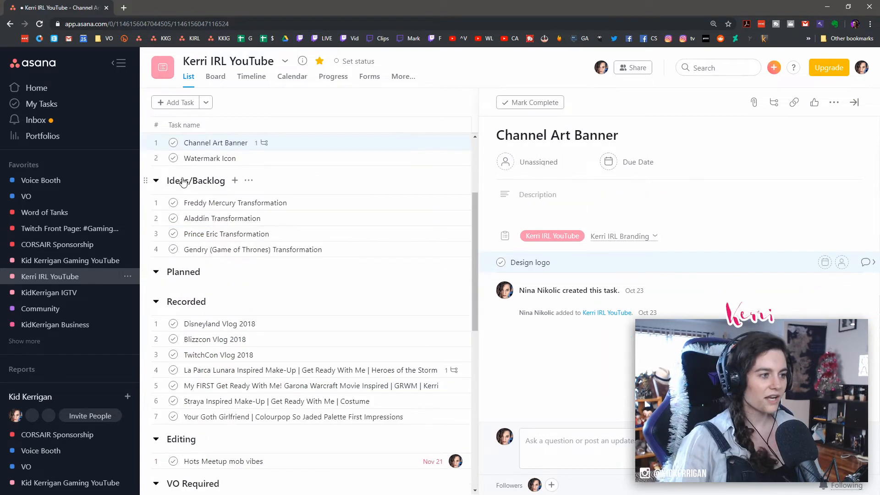
# Step: Add the task "How to make kerriTea tutorial" at the end of the Ideas/Backlog section
pyautogui.doubleClick(186, 183)
pyautogui.click(240, 181)
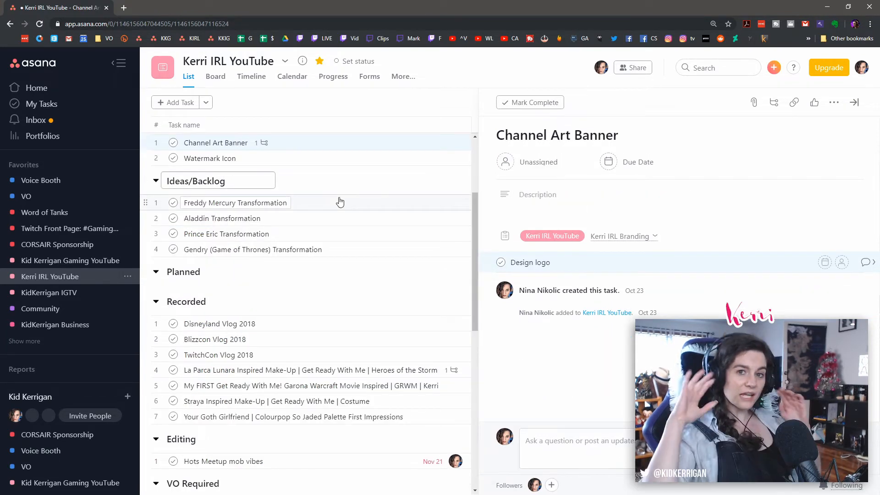
pyautogui.click(350, 249)
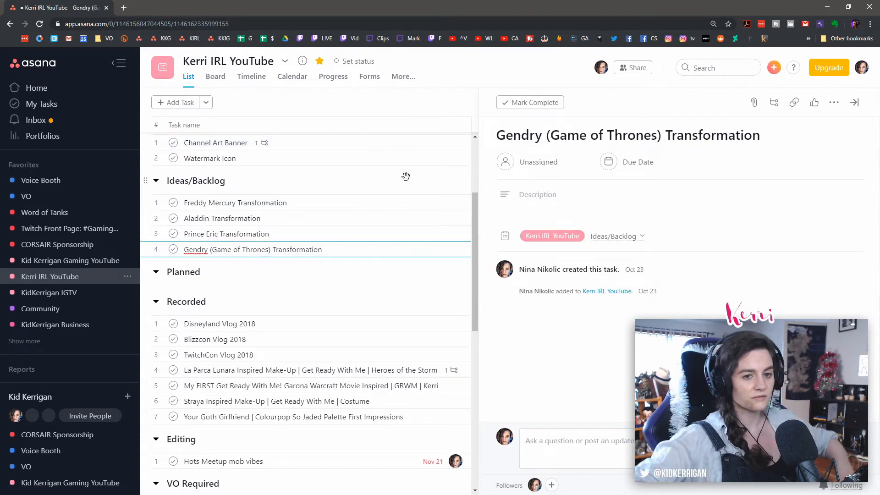
pyautogui.press('Return')
pyautogui.write('How to make kerriTea tutorial')
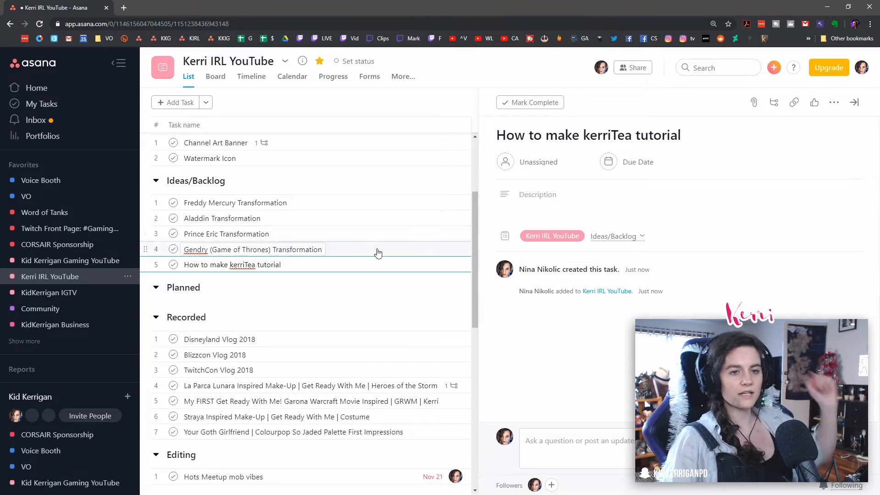
# Step: Describe the kerriTea tutorial task with "- Use the blue cup" and a numbered list of "Heat water", "Put tea" and "drink tea"
pyautogui.scroll(-3, 347, 292)
pyautogui.scroll(1, 383, 209)
pyautogui.click(701, 206)
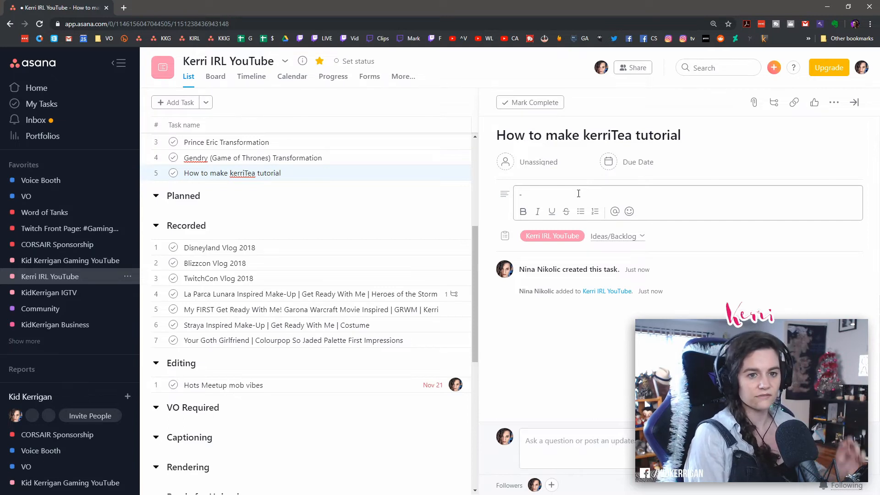
pyautogui.write('- Use the blue cup')
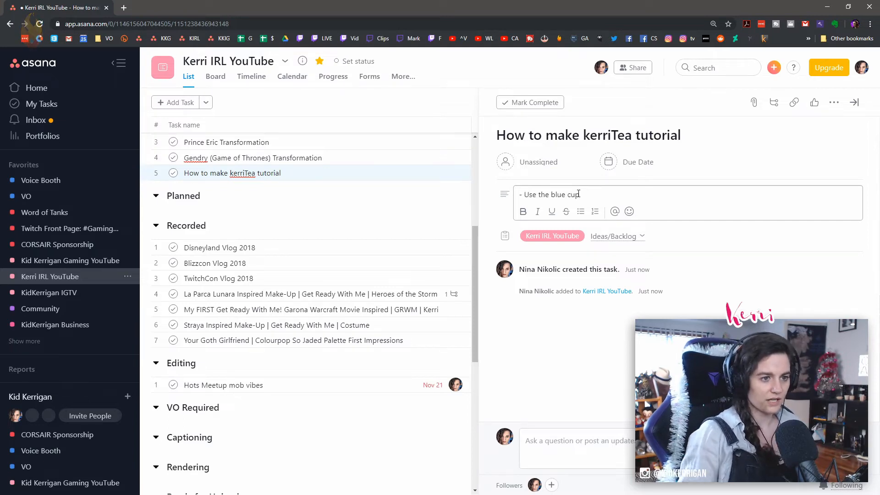
pyautogui.press('Return')
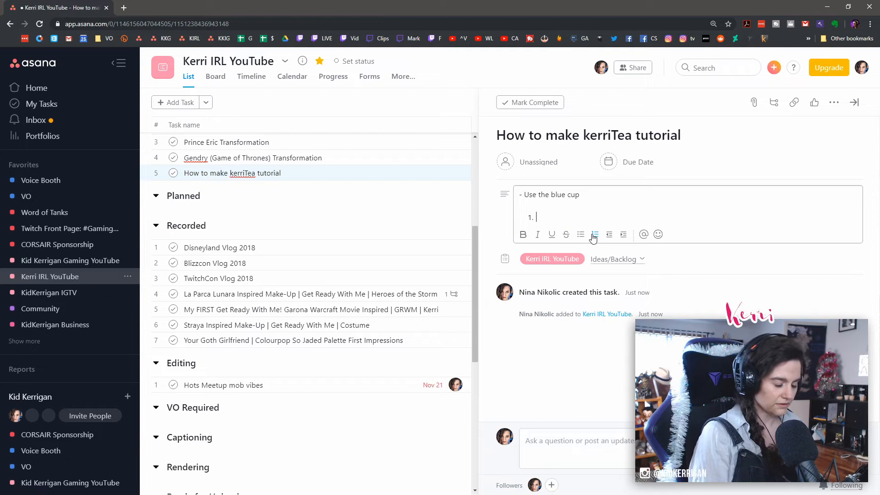
pyautogui.write('Heat water')
pyautogui.press('Return')
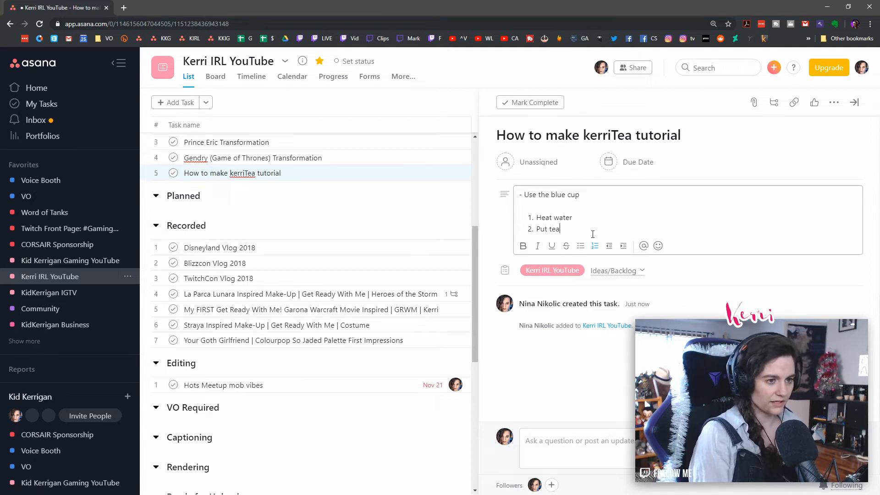
pyautogui.press('Return')
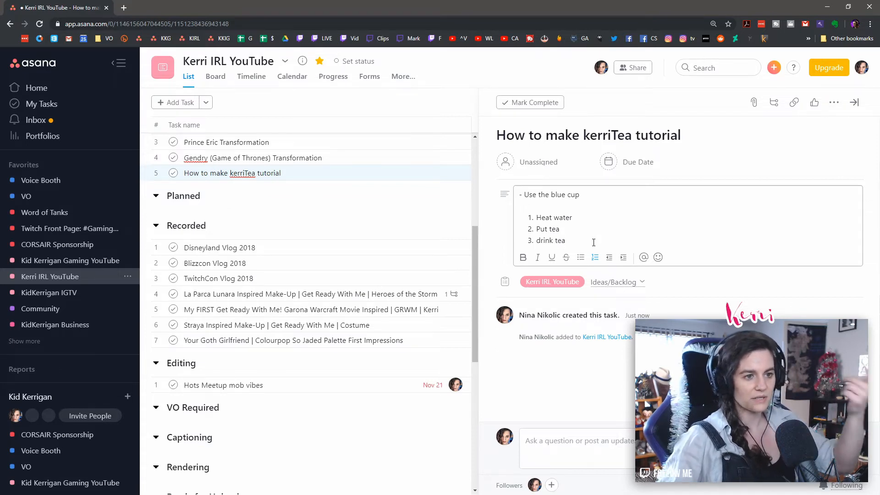
pyautogui.press('Return')
pyautogui.press('Return')
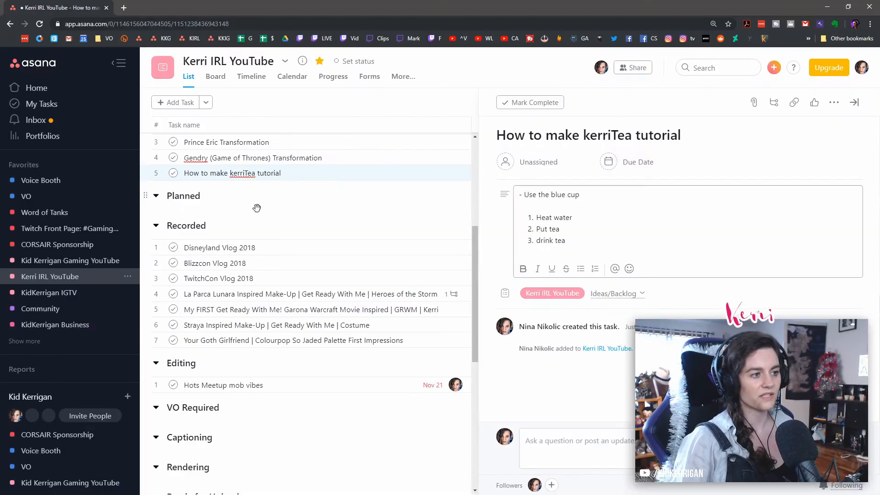
pyautogui.scroll(1, 256, 208)
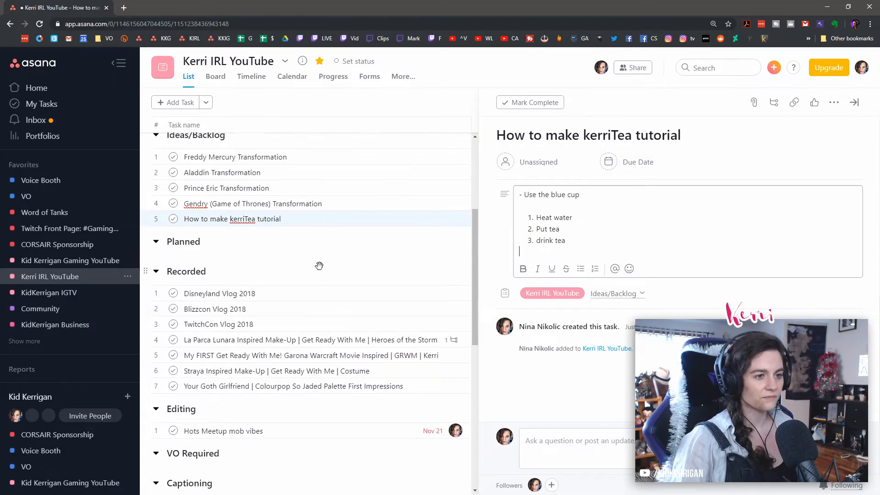
pyautogui.click(342, 242)
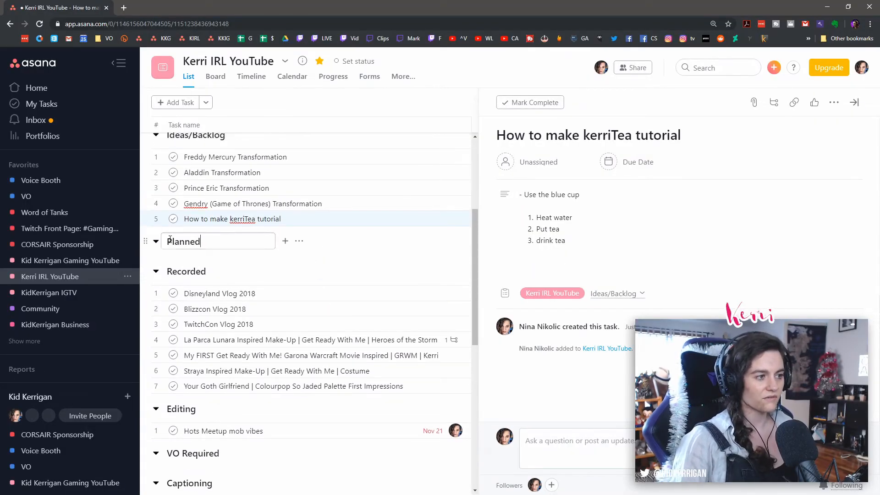
pyautogui.click(324, 258)
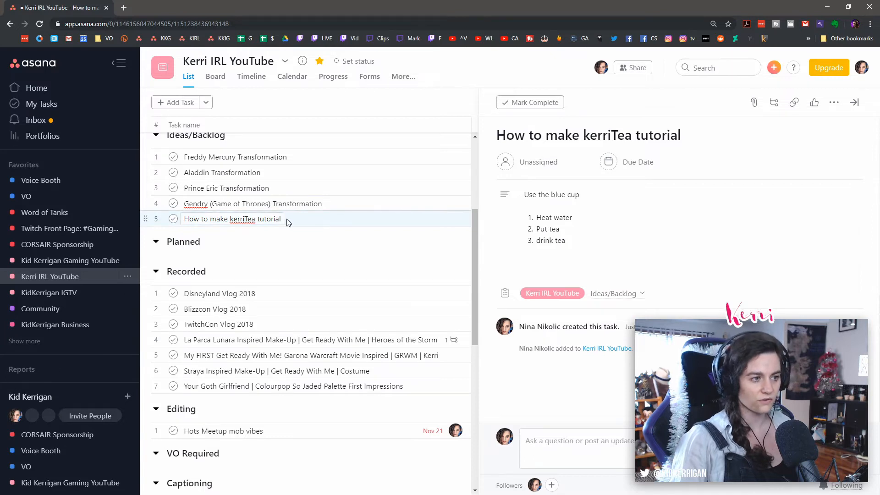
# Step: Assign the "How to make kerriTea tutorial" task to the account owner and set its due date to November 8
pyautogui.click(185, 218)
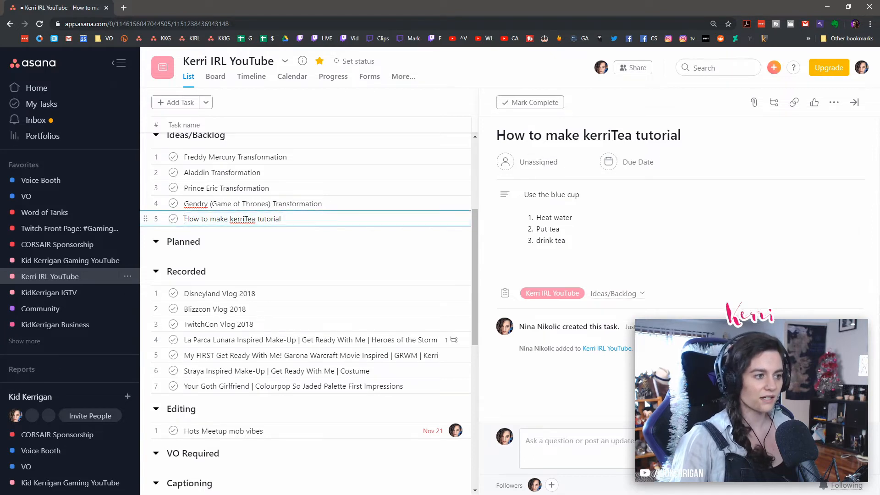
pyautogui.moveTo(184, 219); pyautogui.dragTo(274, 216)
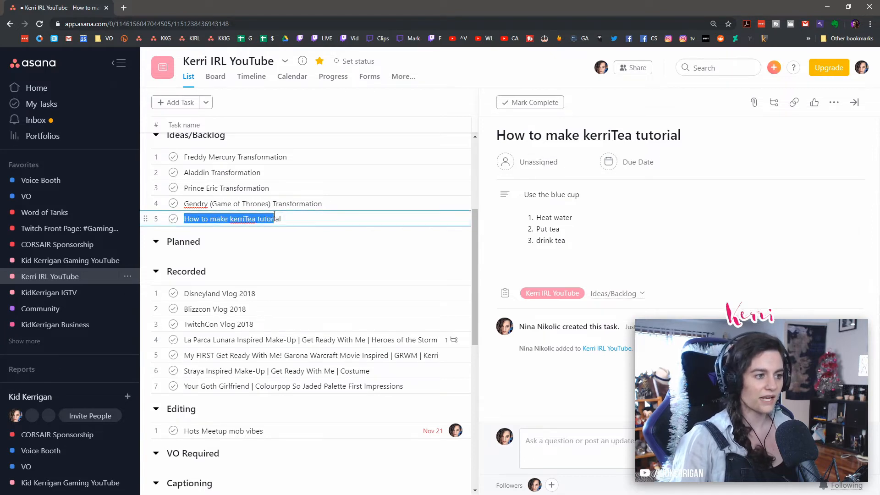
pyautogui.click(543, 161)
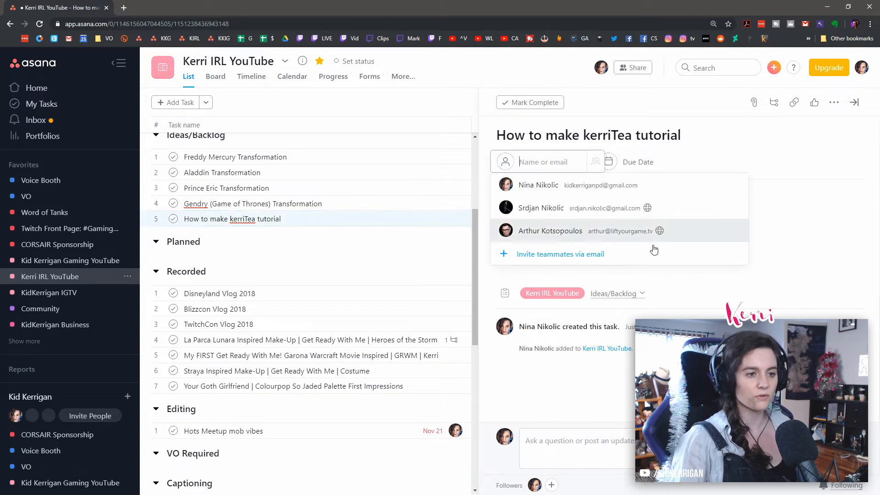
pyautogui.click(561, 186)
pyautogui.click(688, 242)
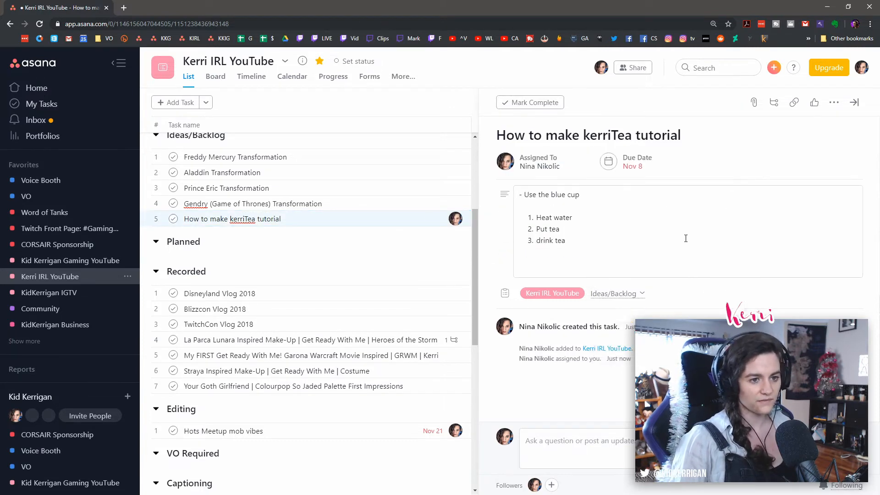
# Step: Set the due date of the "How to make kerriTea tutorial" task to Friday, November 29, 2019
pyautogui.click(641, 161)
pyautogui.click(688, 290)
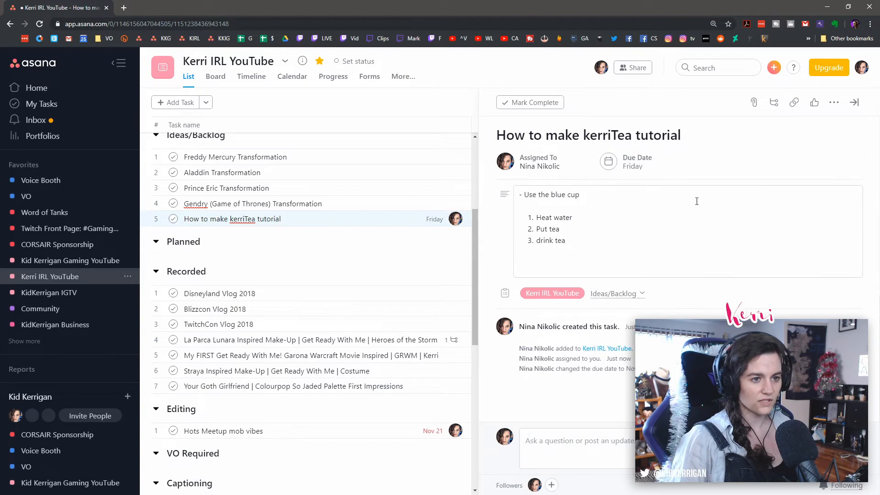
pyautogui.click(689, 208)
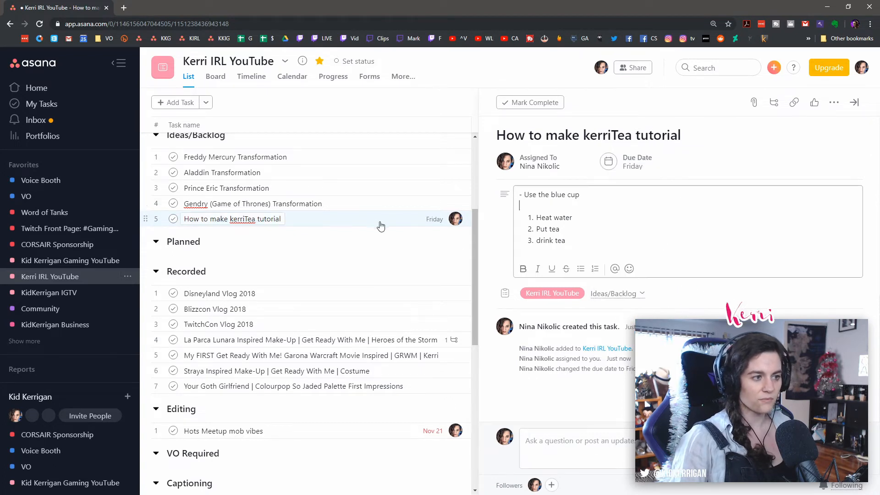
# Step: Move the "How to make kerriTea tutorial" task from Ideas/Backlog to the Planned section
pyautogui.click(632, 295)
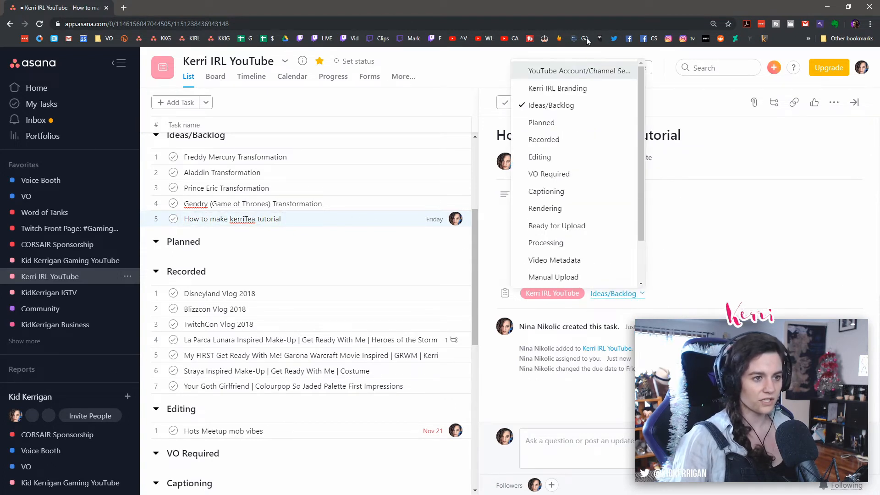
pyautogui.click(577, 124)
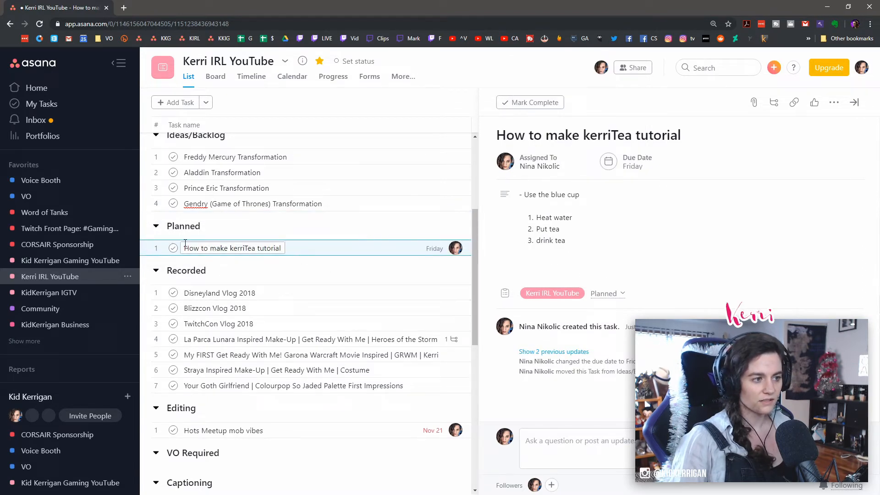
pyautogui.scroll(-2, 412, 256)
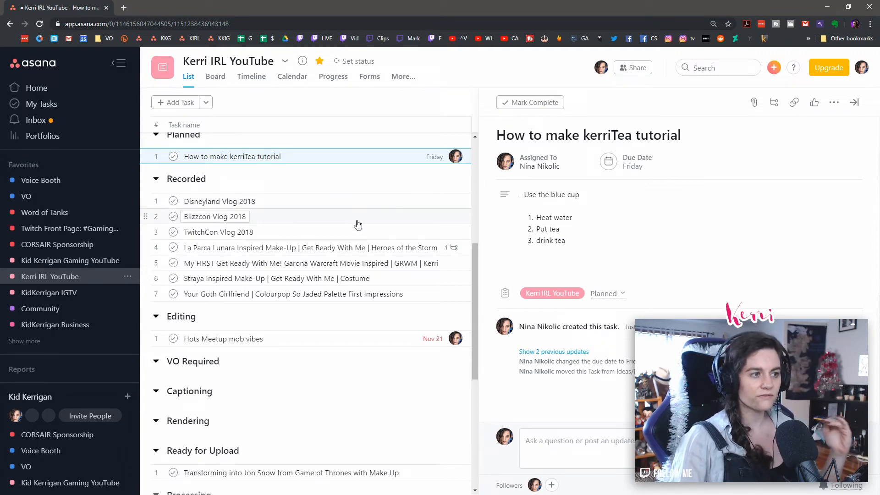
pyautogui.scroll(-2, 255, 188)
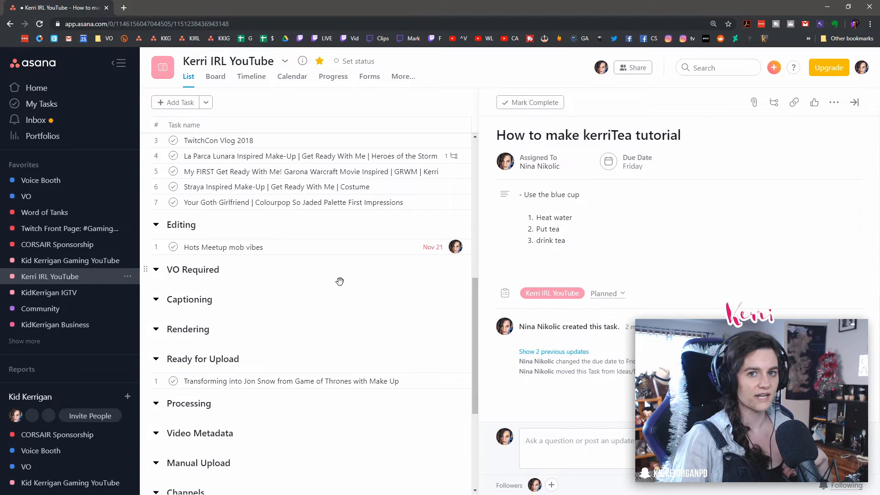
pyautogui.scroll(3, 337, 280)
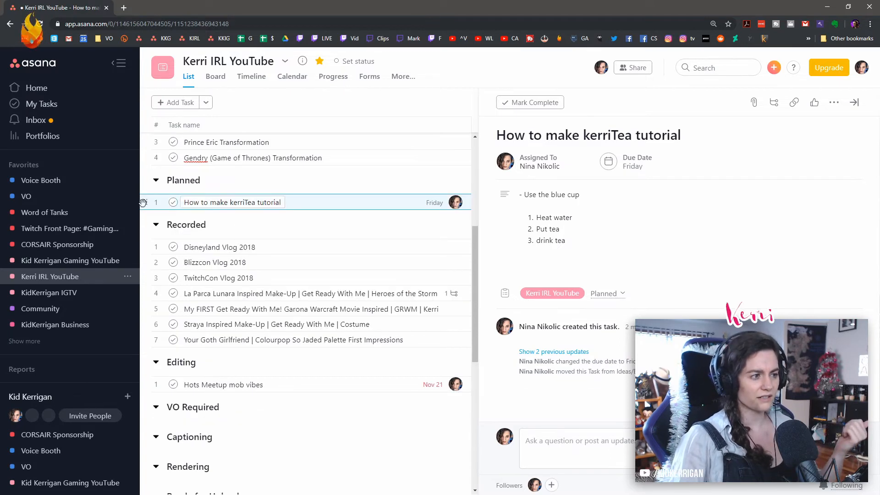
pyautogui.moveTo(147, 200); pyautogui.dragTo(166, 193)
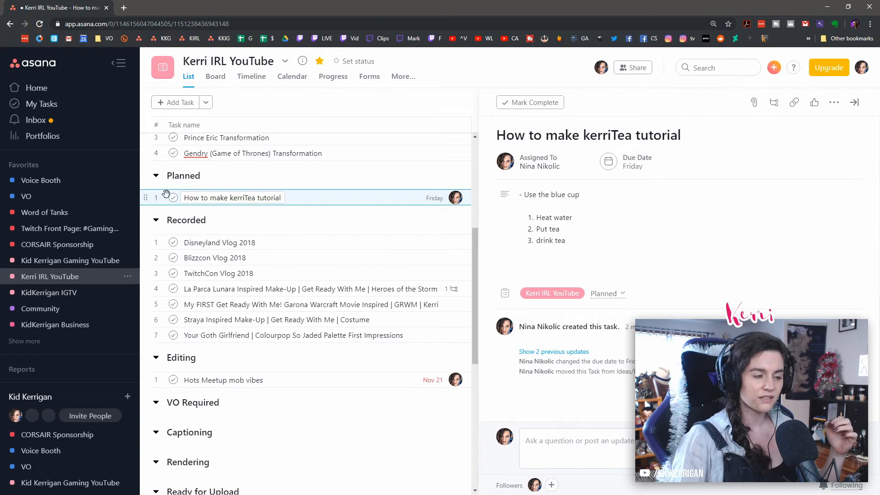
# Step: Move the kerriTea tutorial task from Planned to the Manual Upload section
pyautogui.click(606, 294)
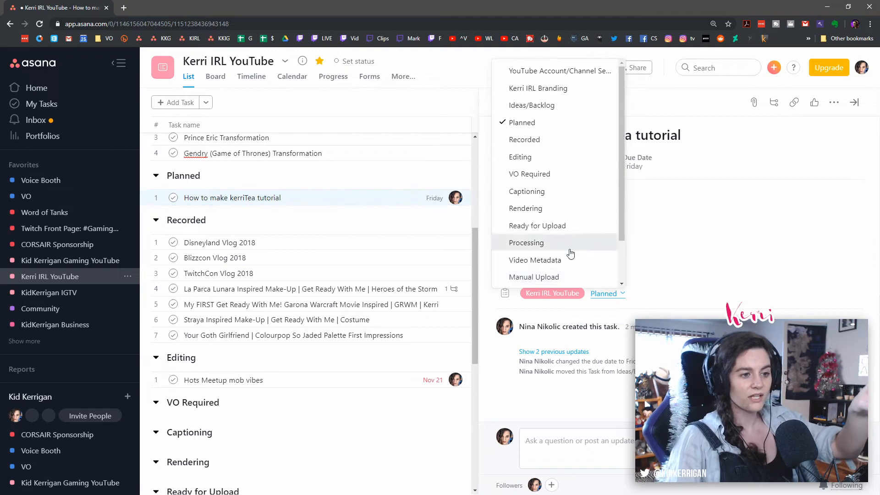
pyautogui.scroll(-1, 573, 258)
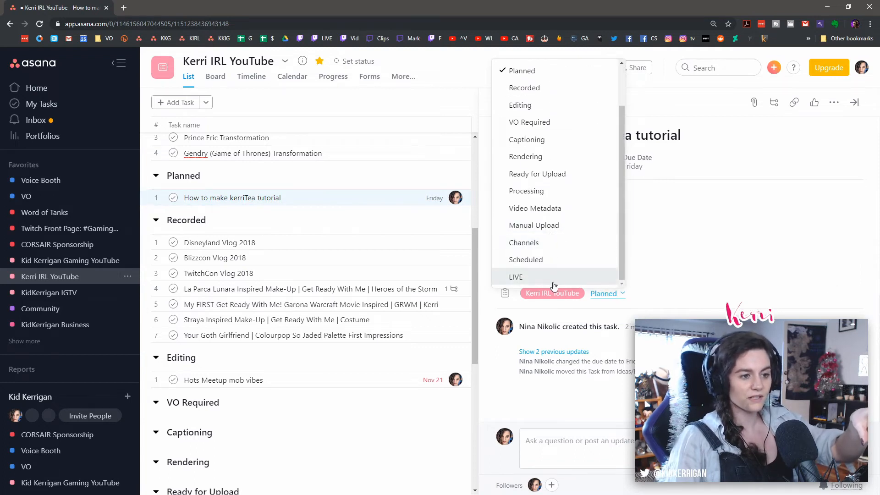
pyautogui.click(533, 225)
pyautogui.scroll(-6, 314, 308)
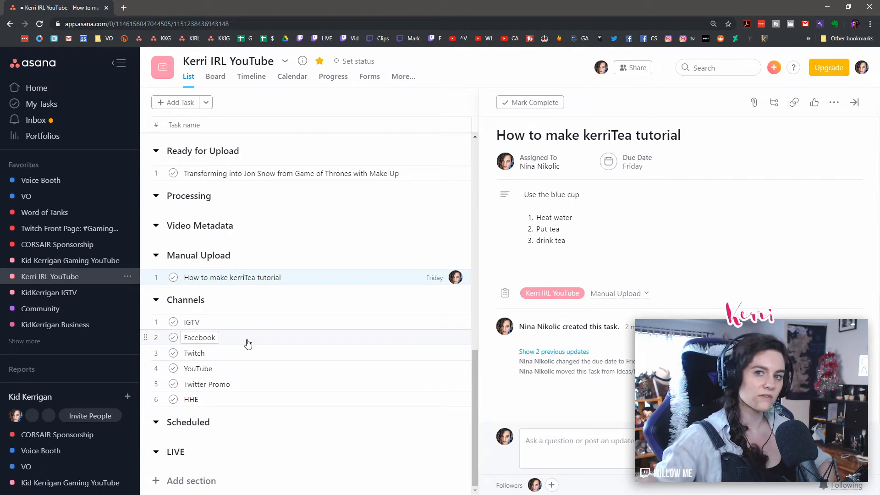
pyautogui.click(229, 277)
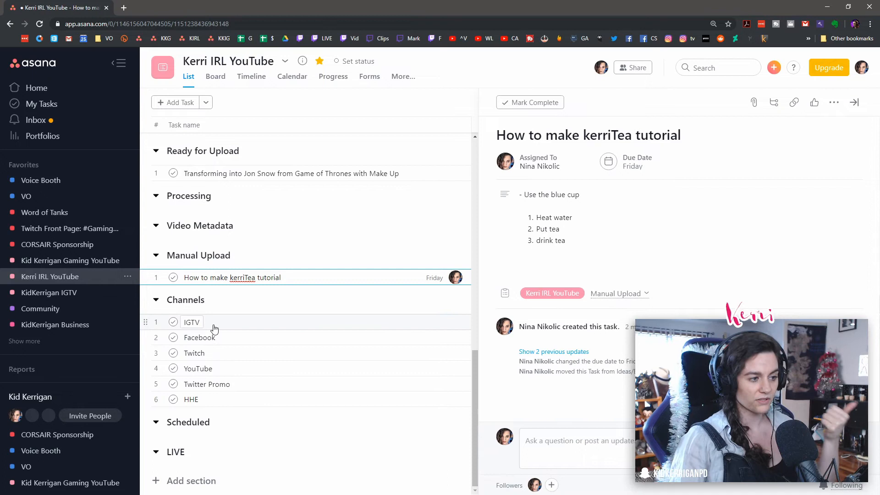
# Step: Look through the Twitter Promo, HHE, Facebook and IGTV tasks in the Channels section
pyautogui.doubleClick(229, 383)
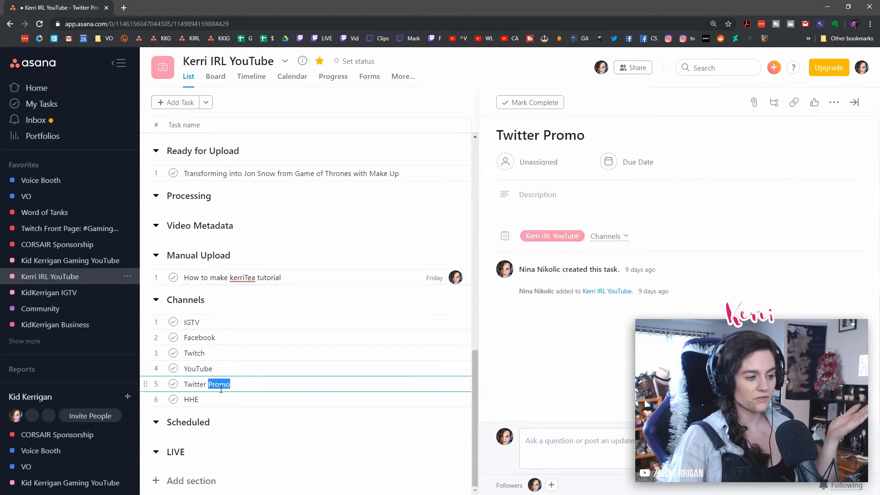
pyautogui.click(191, 399)
pyautogui.doubleClick(191, 399)
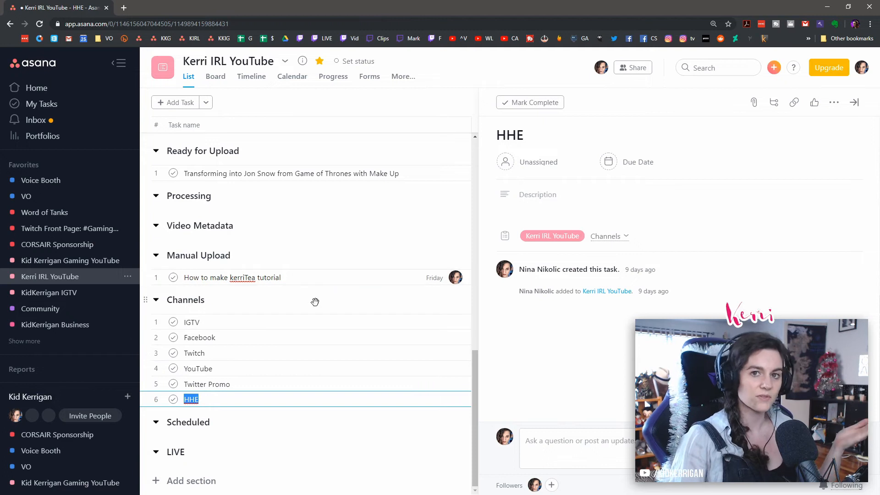
pyautogui.click(249, 326)
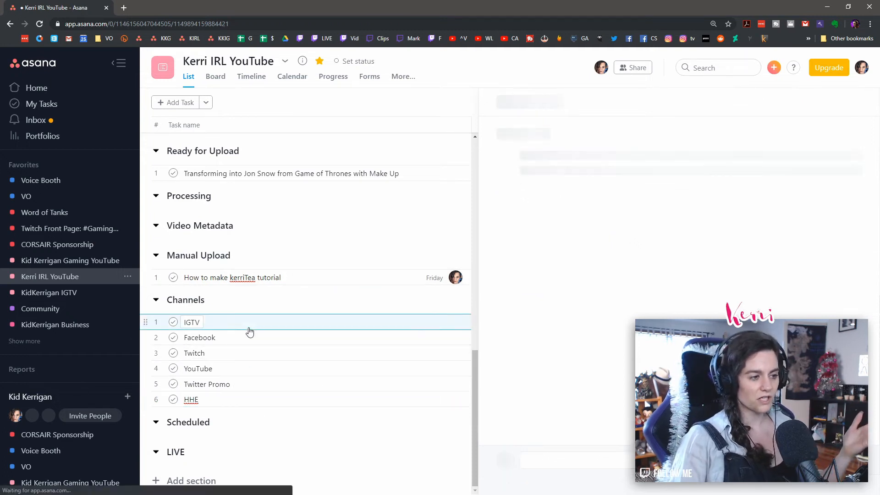
pyautogui.click(230, 342)
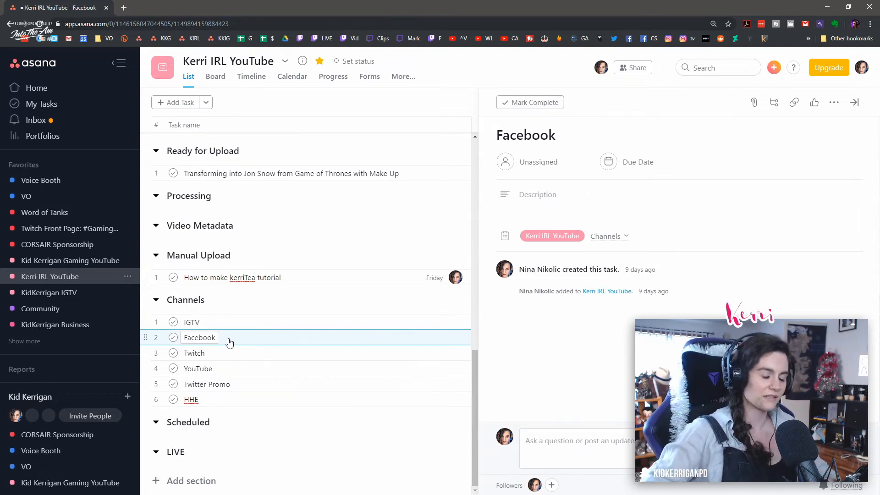
pyautogui.click(222, 321)
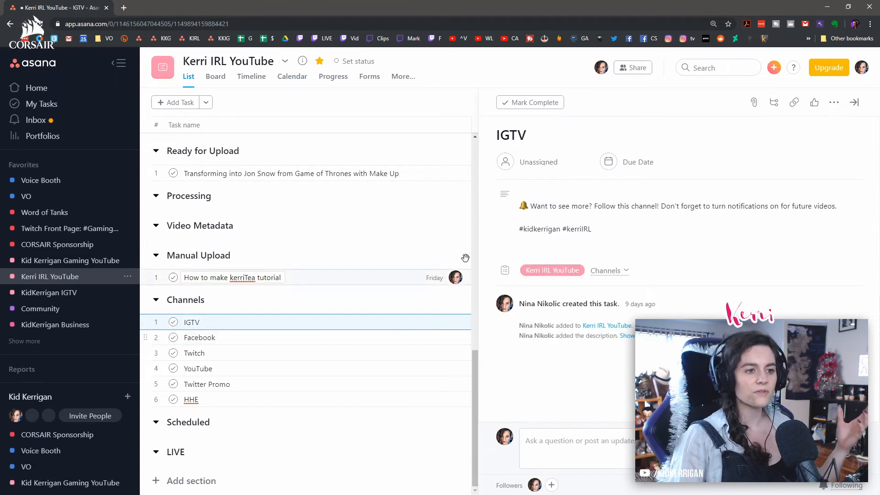
# Step: Open the IGTV channel task and select its entire description text
pyautogui.click(266, 352)
pyautogui.click(274, 325)
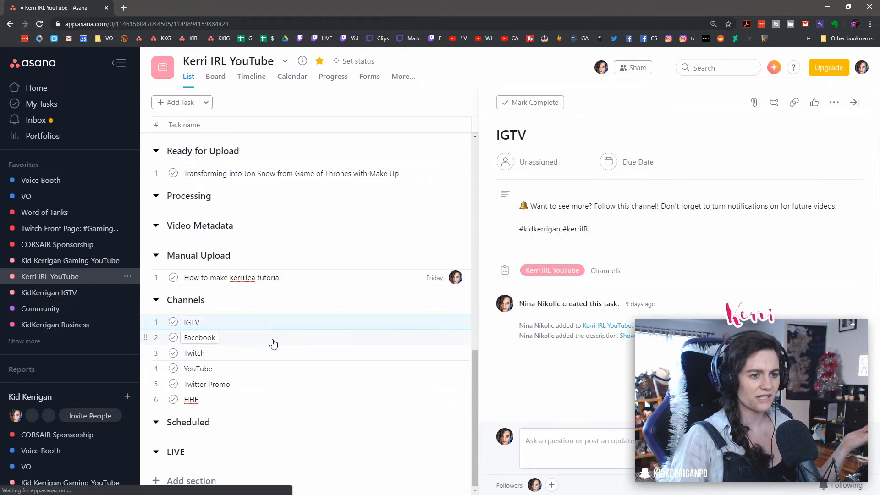
pyautogui.click(274, 339)
pyautogui.click(218, 323)
pyautogui.click(544, 217)
pyautogui.moveTo(522, 194); pyautogui.dragTo(629, 203)
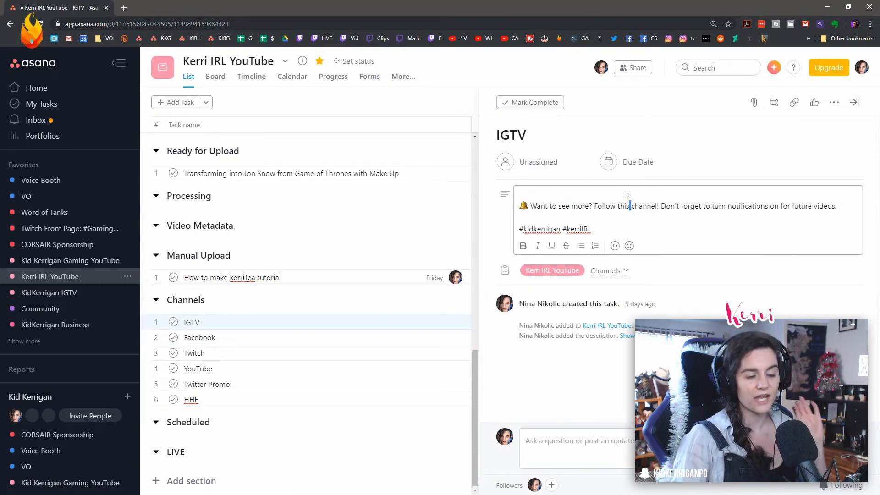
pyautogui.hotkey('ctrl', 'a')
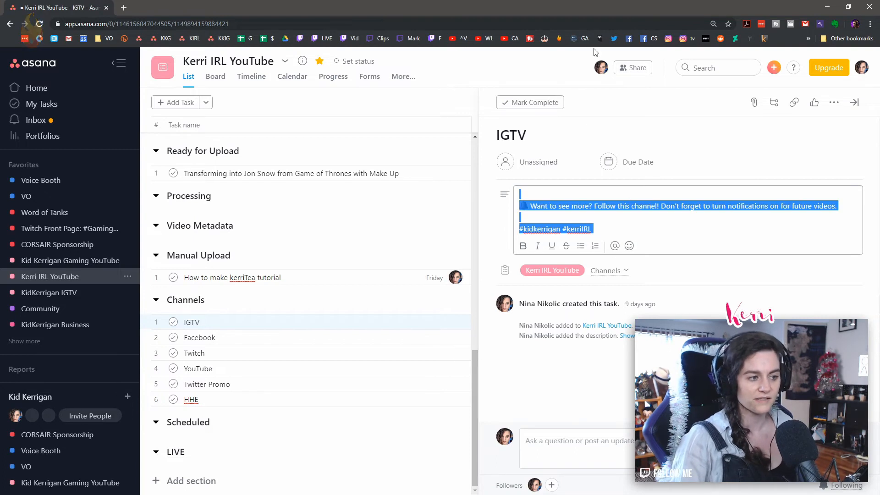
# Step: Check the Facebook and YouTube channel tasks, and examine the YouTube task's full description template
pyautogui.click(367, 338)
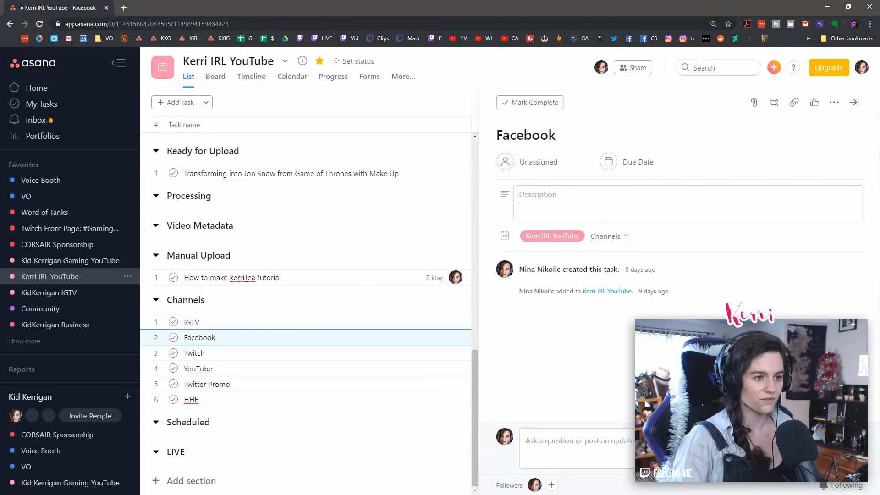
pyautogui.click(248, 354)
pyautogui.click(202, 369)
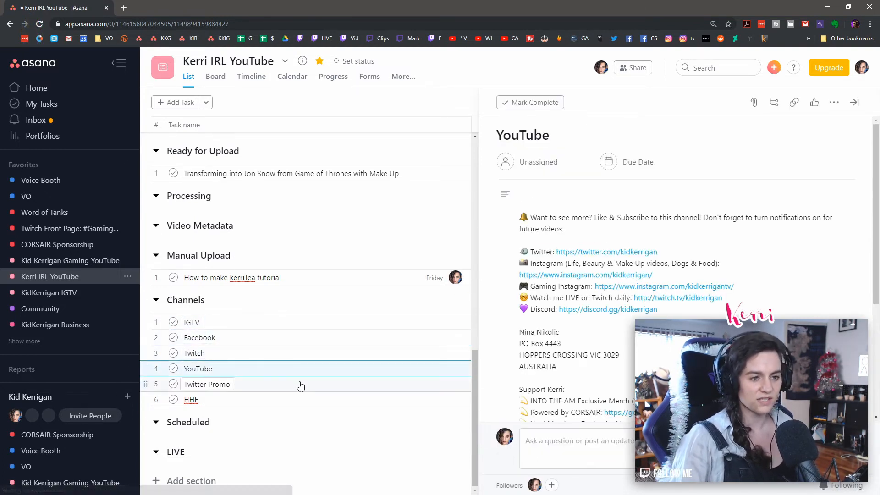
pyautogui.scroll(-4, 661, 194)
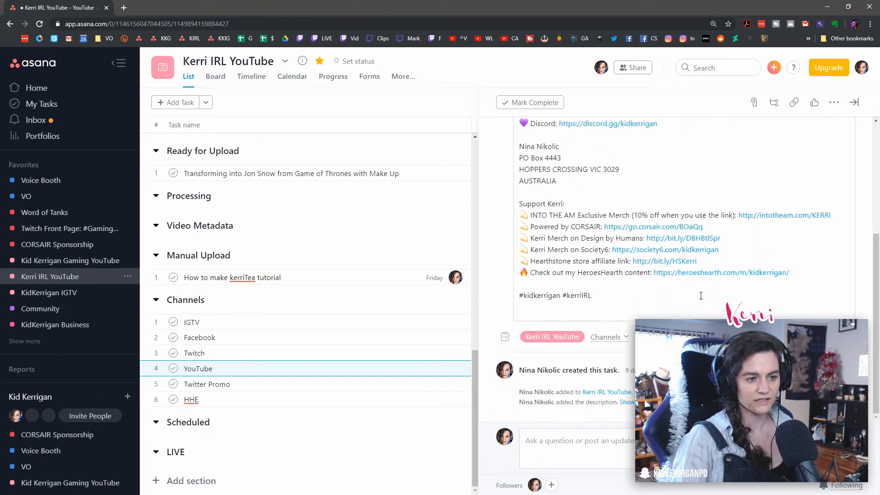
pyautogui.moveTo(650, 304); pyautogui.dragTo(476, 60)
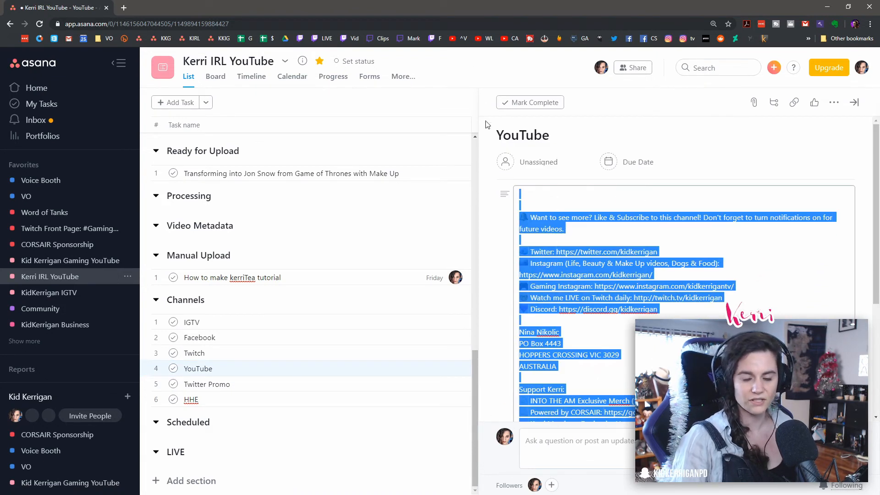
pyautogui.click(626, 216)
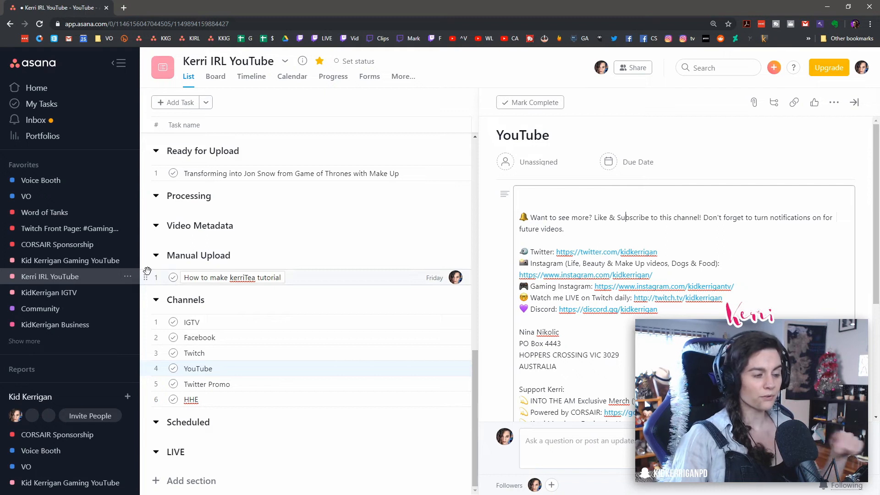
# Step: Move the kerriTea tutorial task from Manual Upload to the Scheduled section and check its due date in the calendar
pyautogui.moveTo(147, 277); pyautogui.dragTo(159, 430)
pyautogui.click(344, 433)
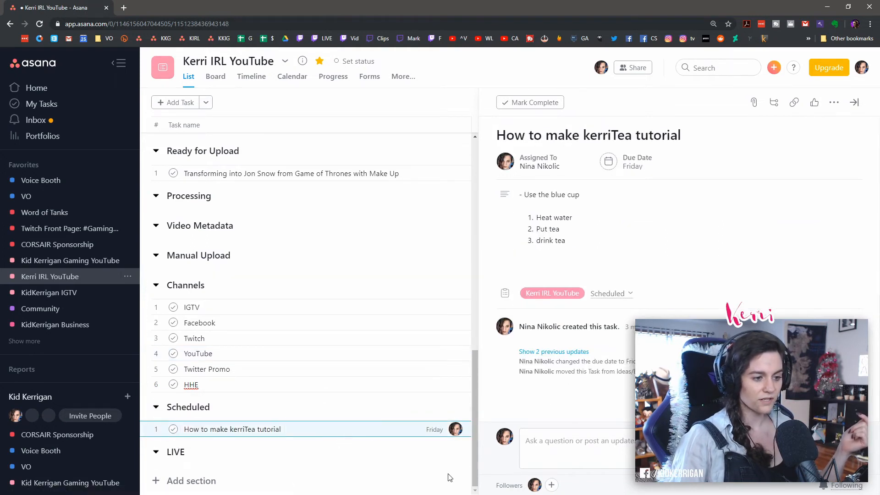
pyautogui.click(632, 163)
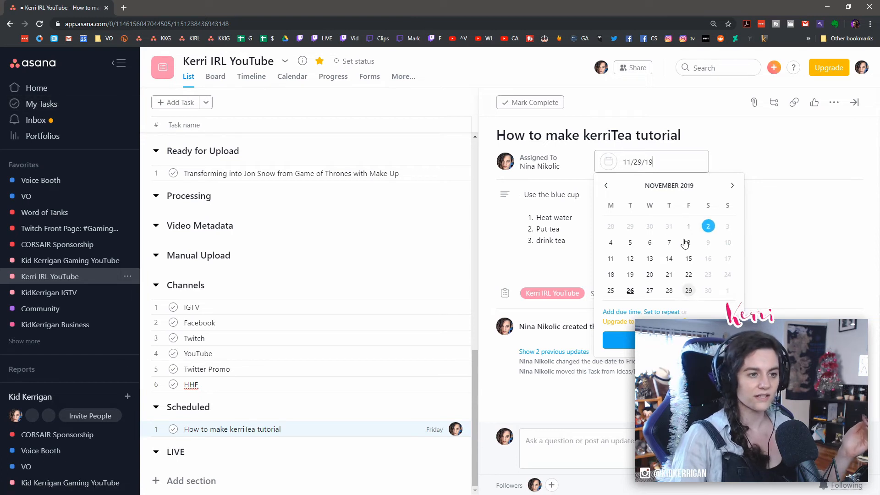
pyautogui.click(573, 231)
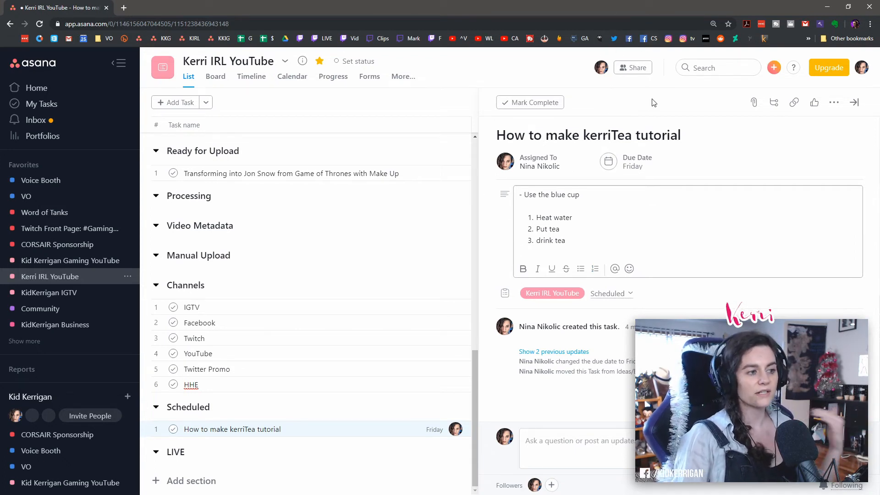
# Step: Add the subtask "Push Twitter promo" to the kerriTea tutorial task and move the task to the LIVE section
pyautogui.click(774, 106)
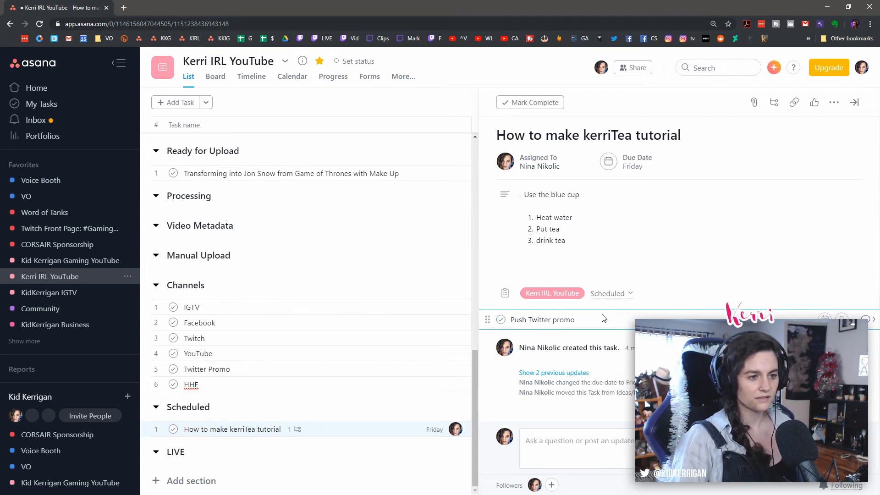
pyautogui.moveTo(206, 428); pyautogui.dragTo(153, 460)
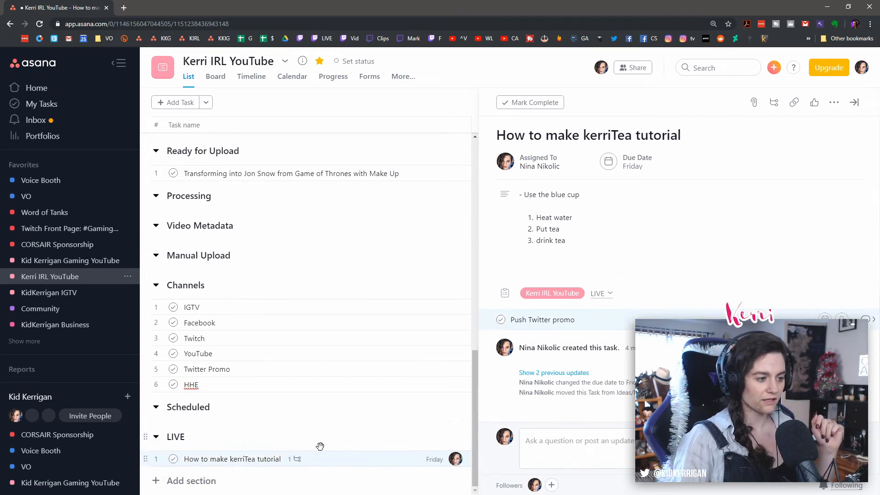
# Step: Close the task details and set the project list to show all tasks, including completed ones
pyautogui.click(833, 102)
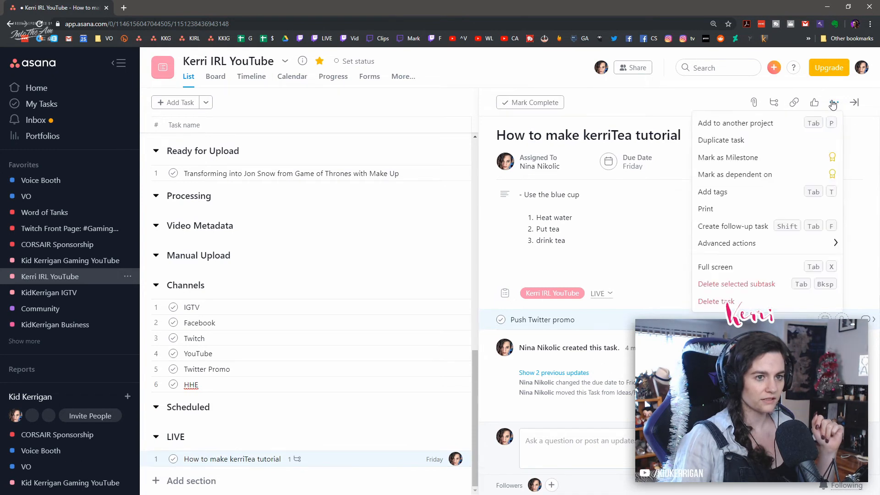
pyautogui.click(853, 102)
pyautogui.click(655, 105)
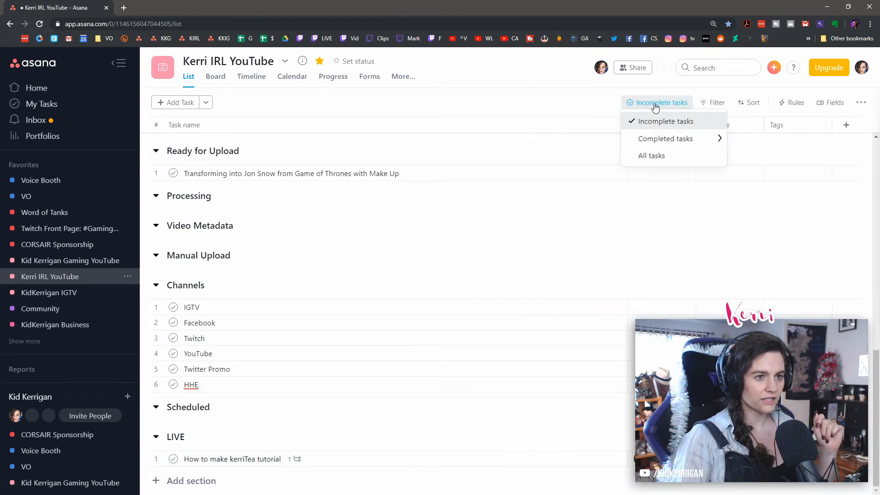
pyautogui.click(660, 155)
pyautogui.scroll(-1, 387, 236)
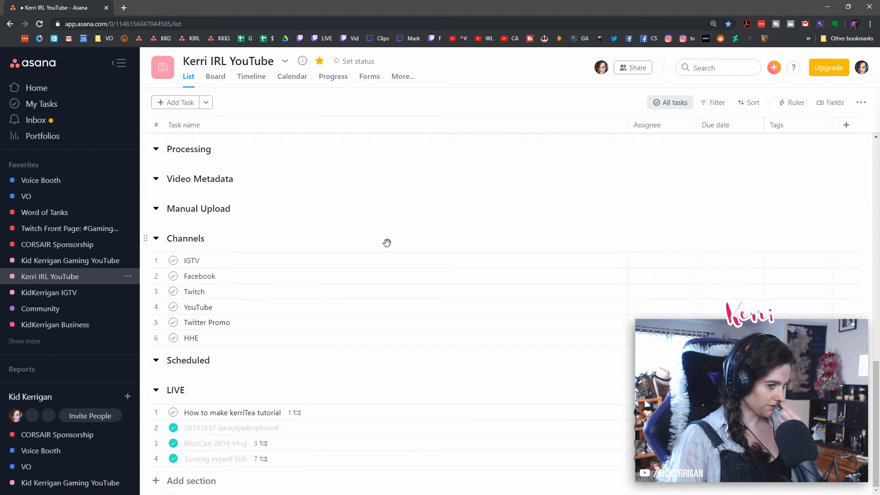
# Step: Look through the completed video tasks in the LIVE section
pyautogui.click(219, 430)
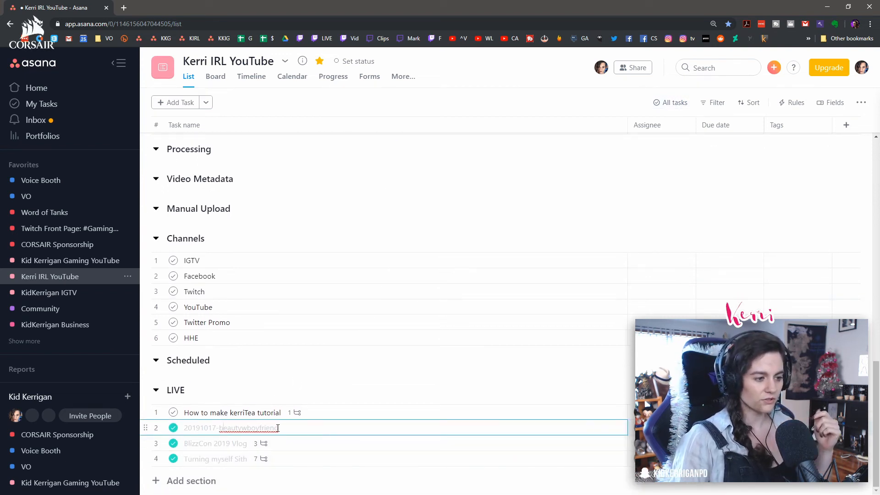
pyautogui.click(191, 443)
pyautogui.click(210, 458)
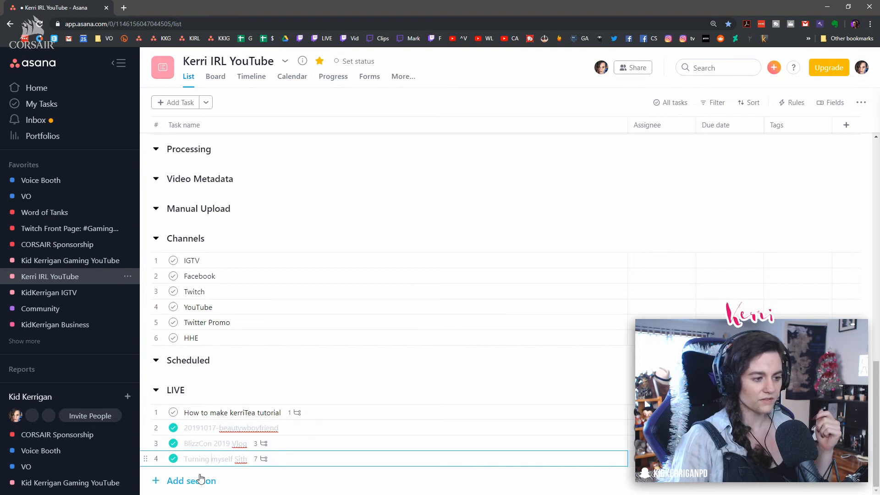
# Step: Open the completed "Turning myself Sith" task in the LIVE section and examine its timestamped Pirate Podcast link subtask
pyautogui.click(268, 460)
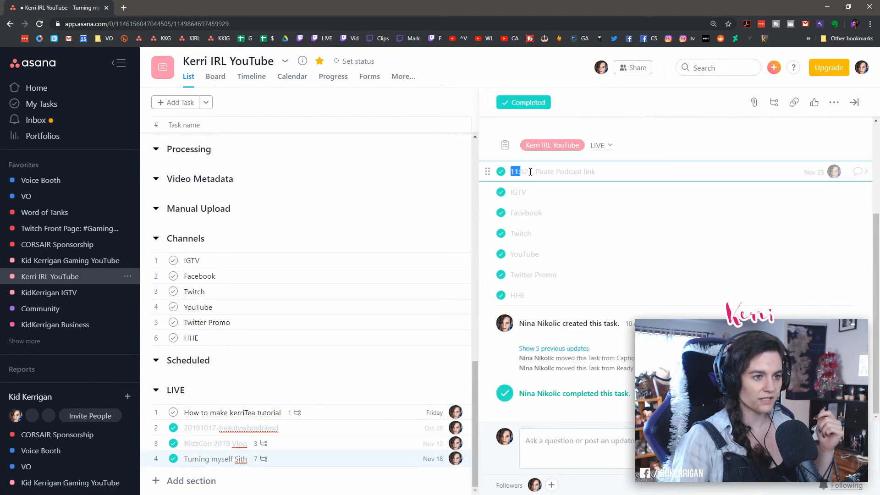
pyautogui.moveTo(530, 171); pyautogui.dragTo(533, 171)
pyautogui.click(612, 172)
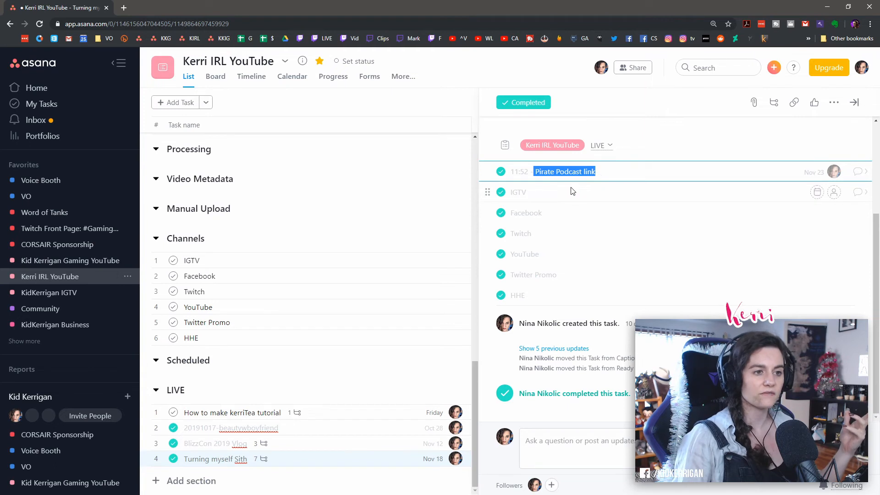
pyautogui.moveTo(513, 170); pyautogui.dragTo(528, 171)
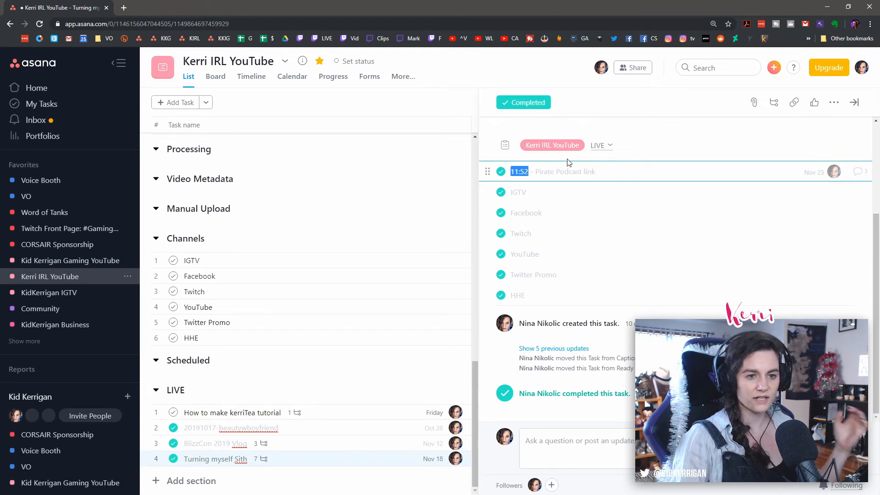
pyautogui.scroll(1, 746, 174)
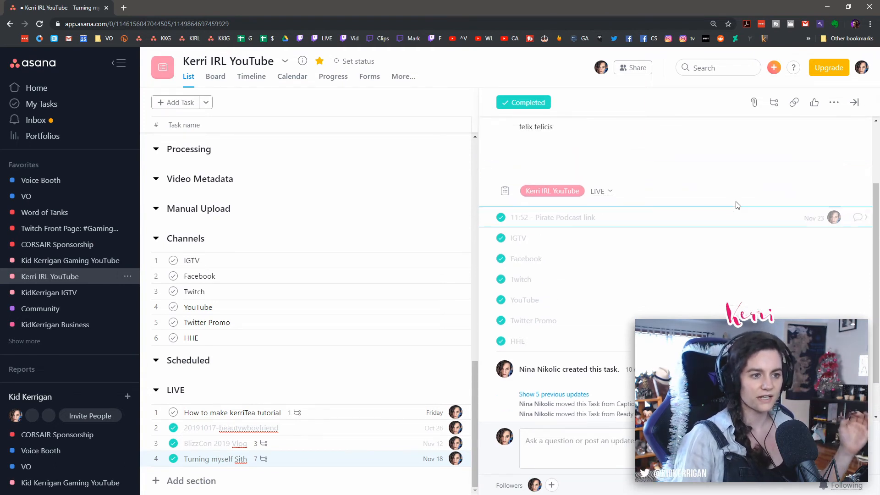
pyautogui.moveTo(632, 218); pyautogui.dragTo(537, 221)
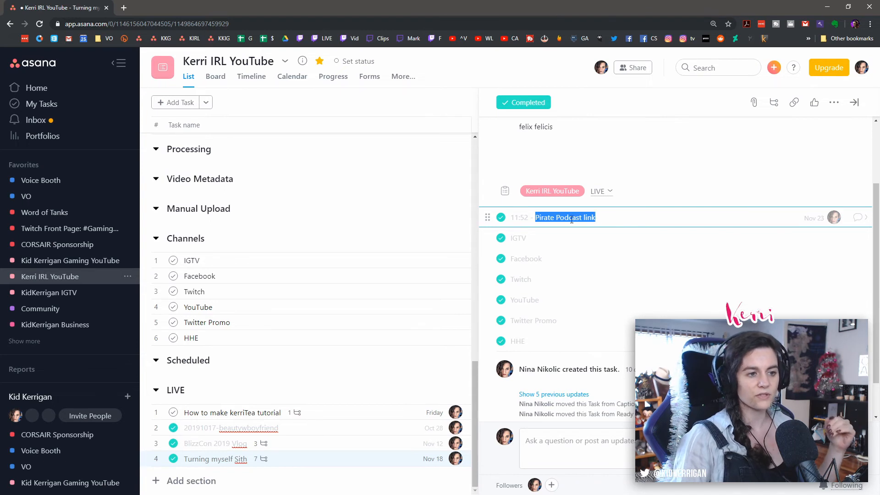
pyautogui.tripleClick(522, 218)
pyautogui.click(542, 221)
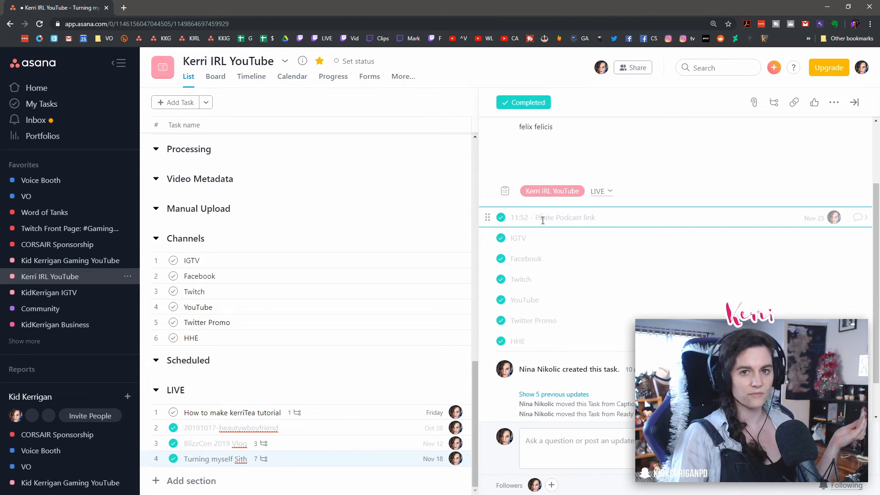
# Step: Review the channel subtasks of the "Turning myself Sith" task, from IGTV to HHE, and its title and description
pyautogui.click(547, 239)
pyautogui.scroll(-1, 591, 268)
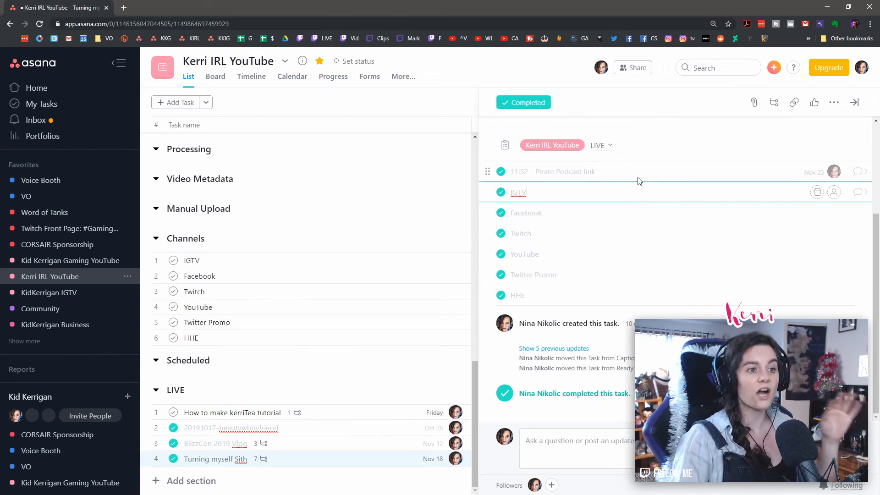
pyautogui.scroll(3, 627, 220)
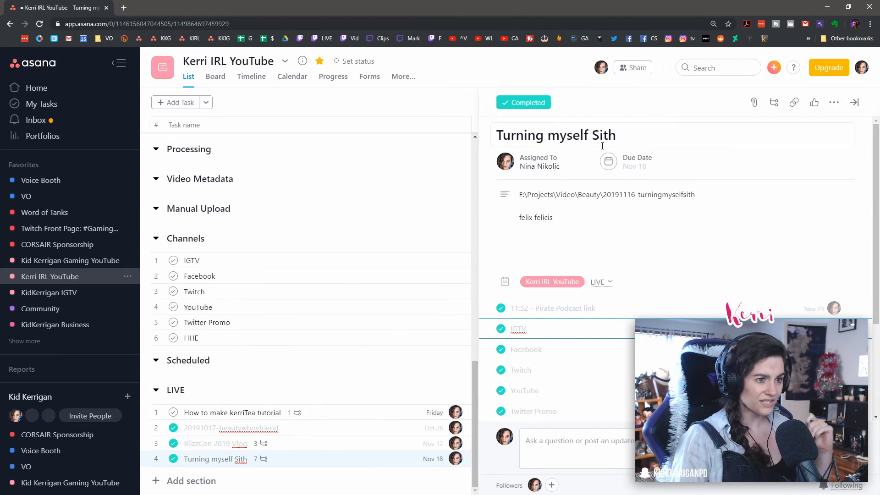
# Step: View the Kerri IRL YouTube project as a board, return to the list view and look through its sections
pyautogui.scroll(15, 413, 413)
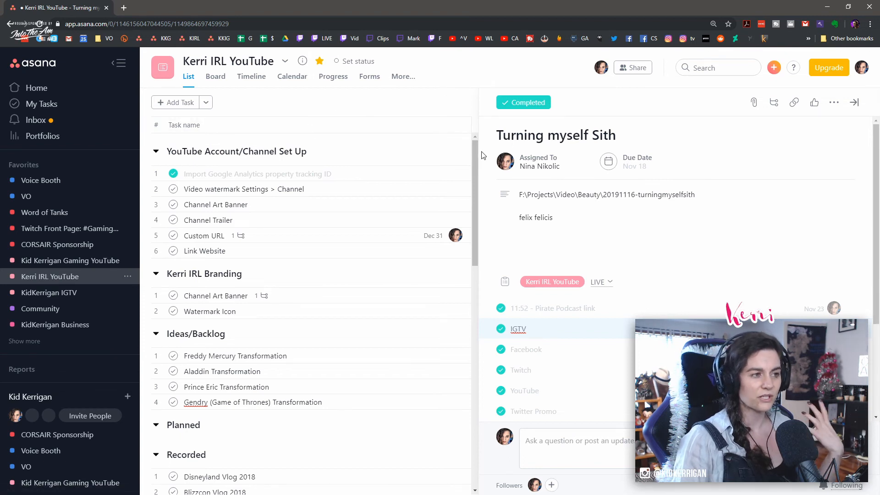
pyautogui.click(216, 77)
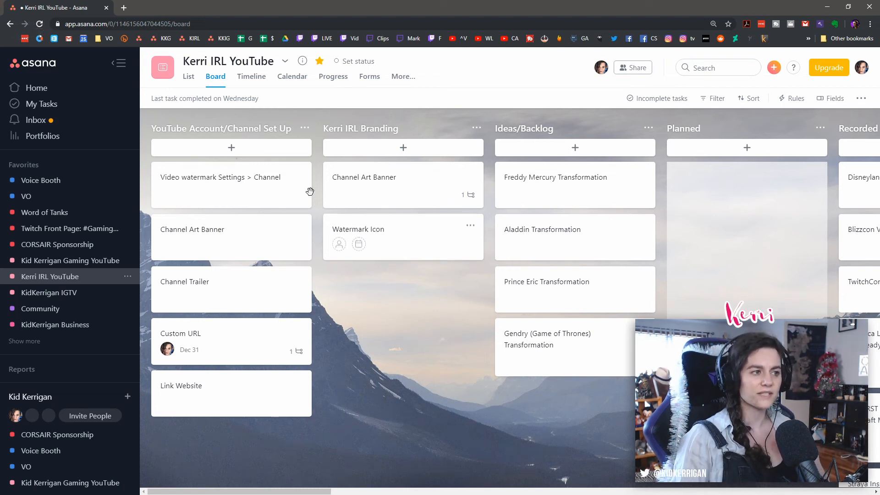
pyautogui.click(188, 77)
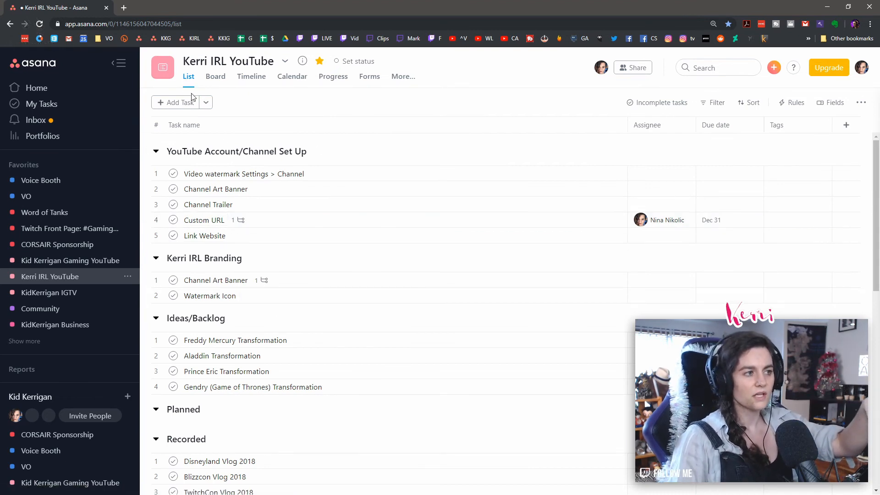
pyautogui.scroll(-6, 265, 297)
pyautogui.scroll(6, 265, 317)
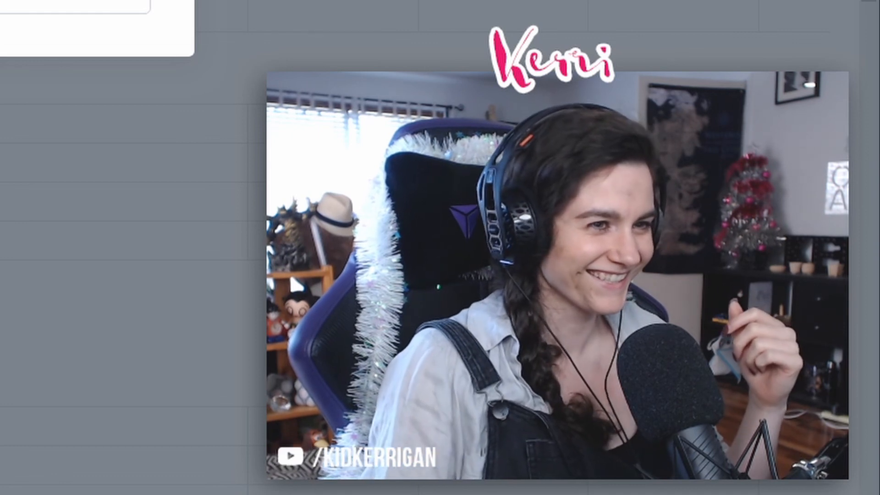
pyautogui.press('Escape')
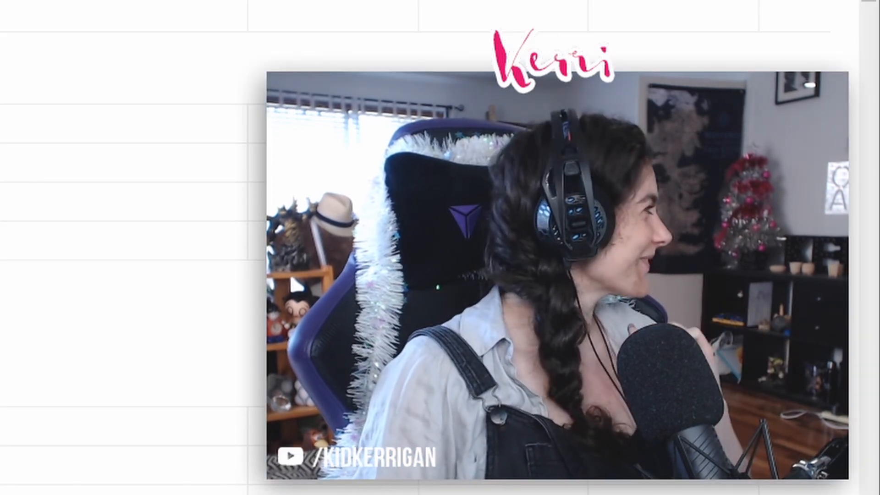